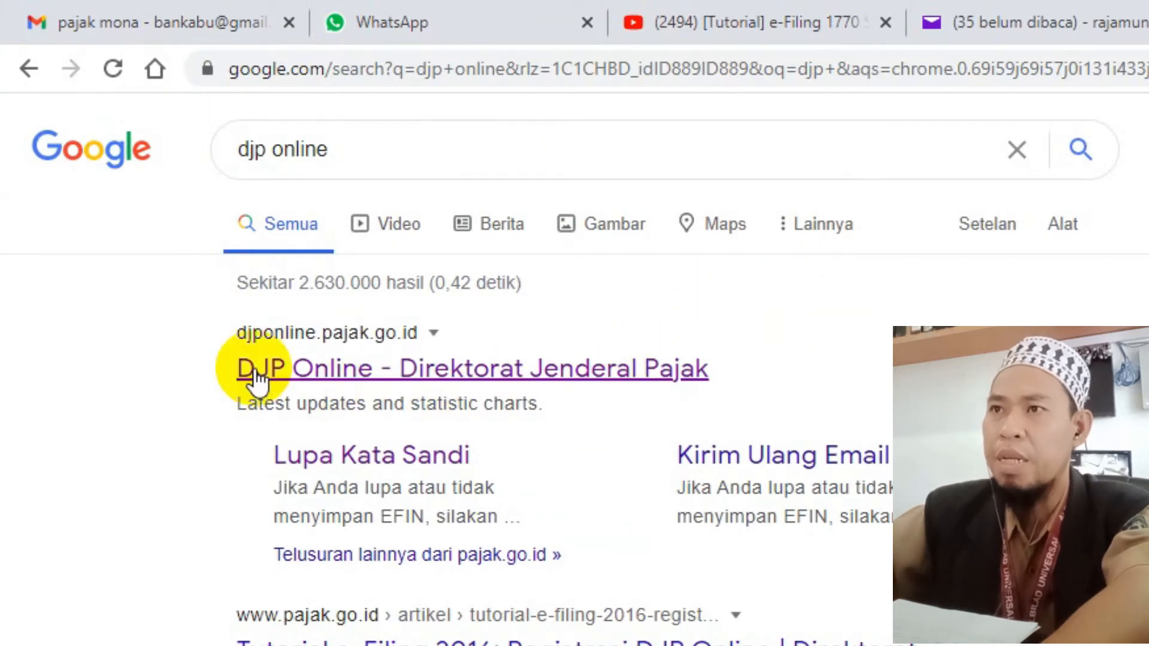
# - Open the DJP Online - Direktorat Jenderal Pajak result from the Google results for 'djp online'
pyautogui.click(299, 383)
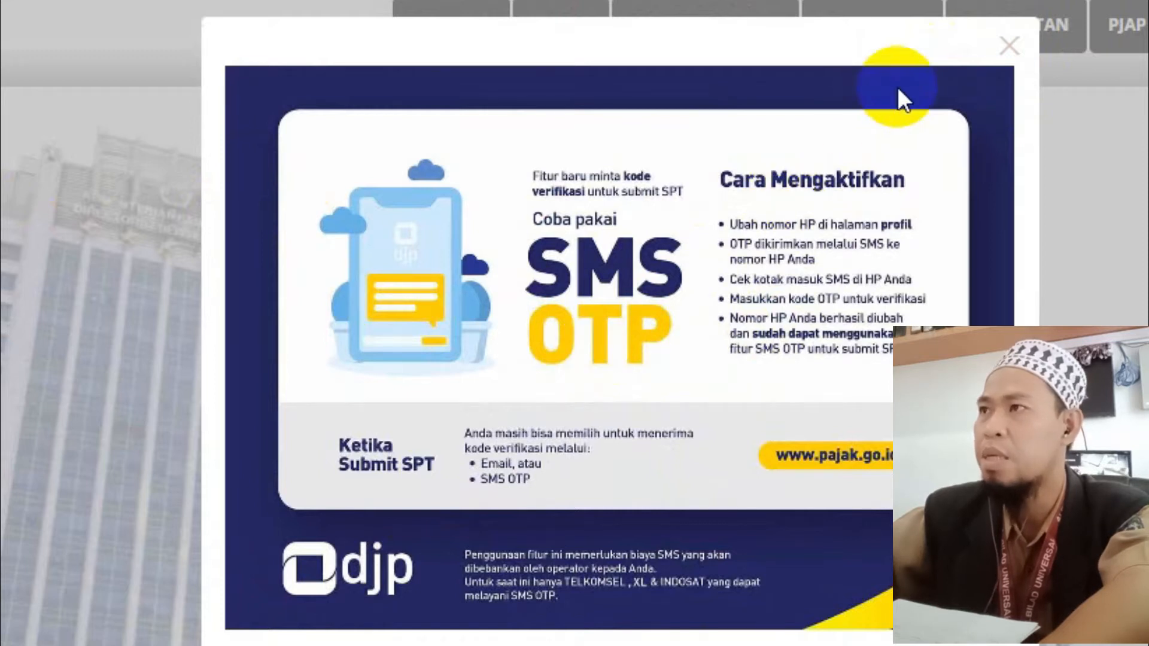
# - Dismiss the SMS OTP announcement, paste the NPWP into the login form, then open Lupa Kata Sandi
pyautogui.click(1009, 48)
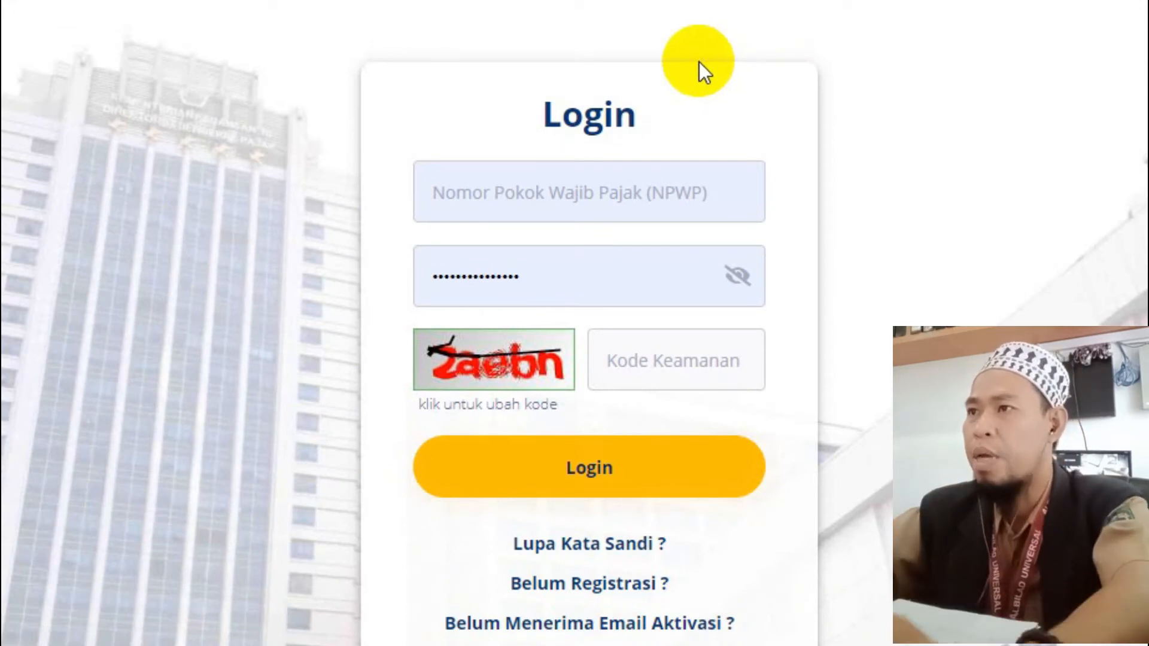
pyautogui.click(530, 183)
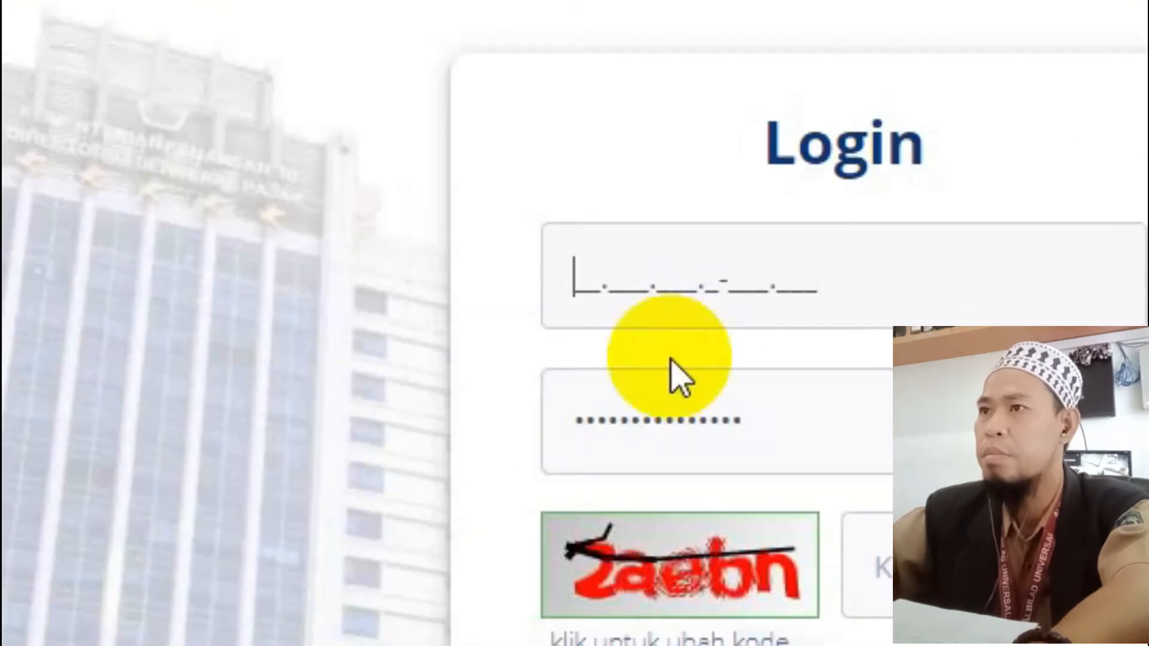
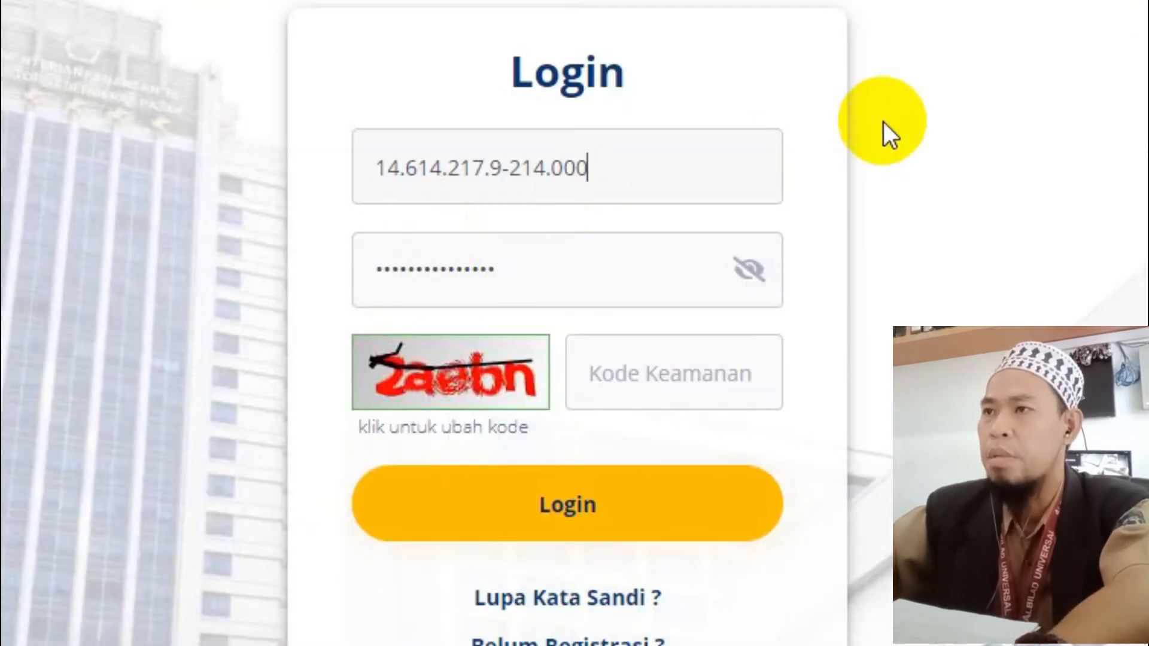
pyautogui.click(549, 277)
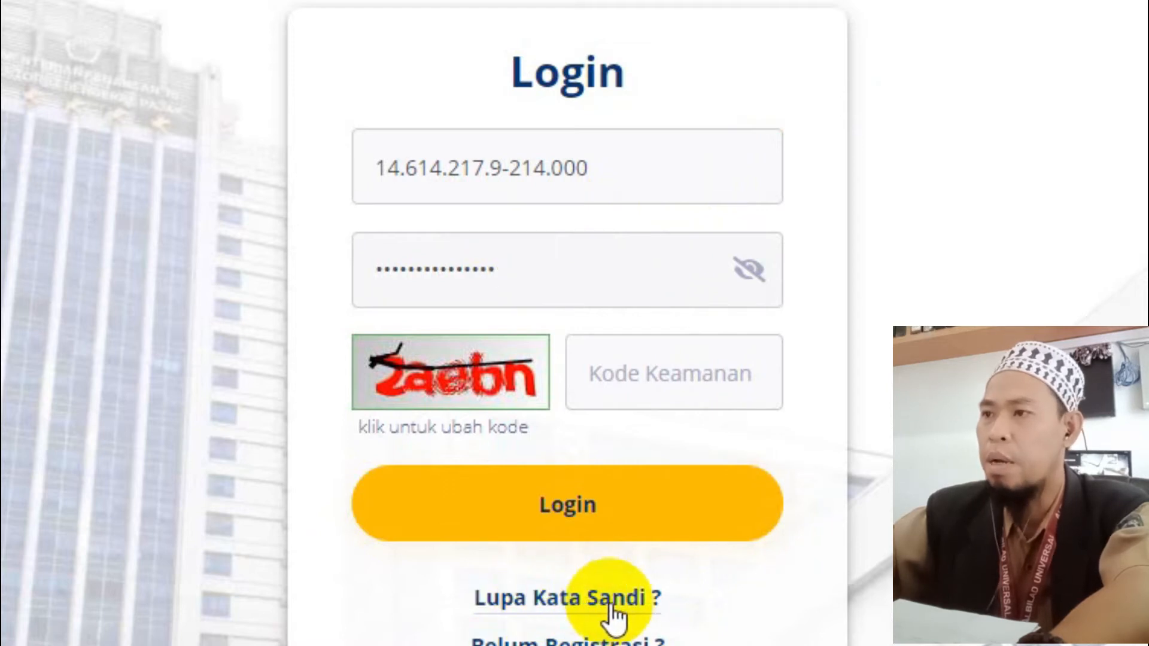
pyautogui.click(577, 601)
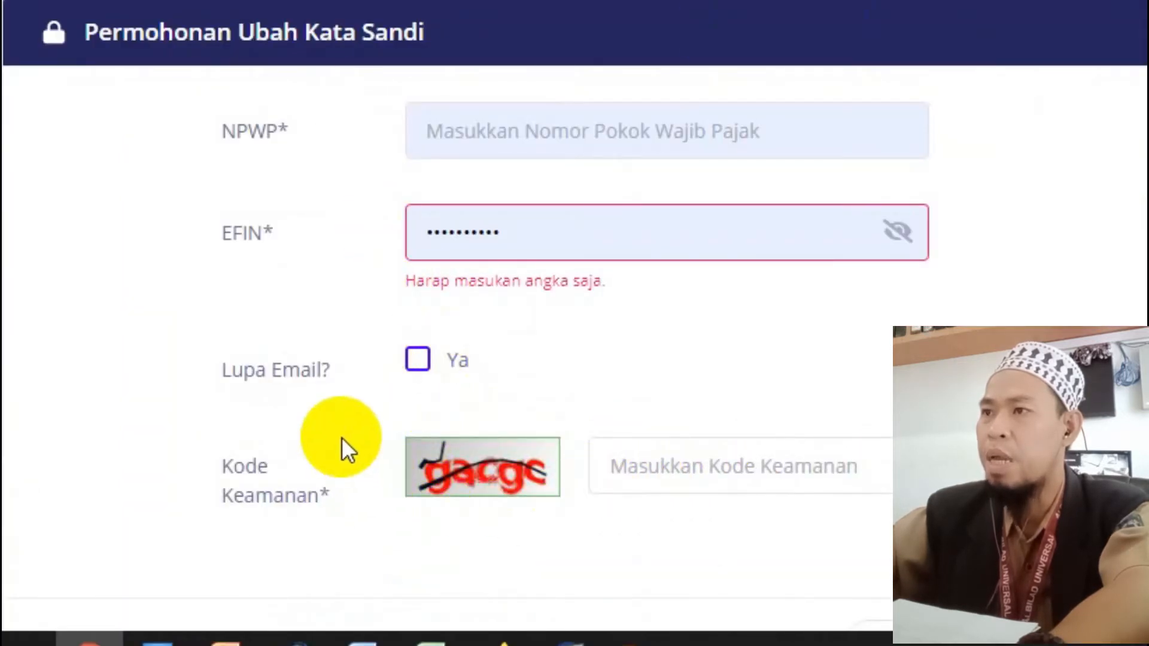
# - Paste the NPWP into the password change request form, then go back to the login page
pyautogui.click(458, 130)
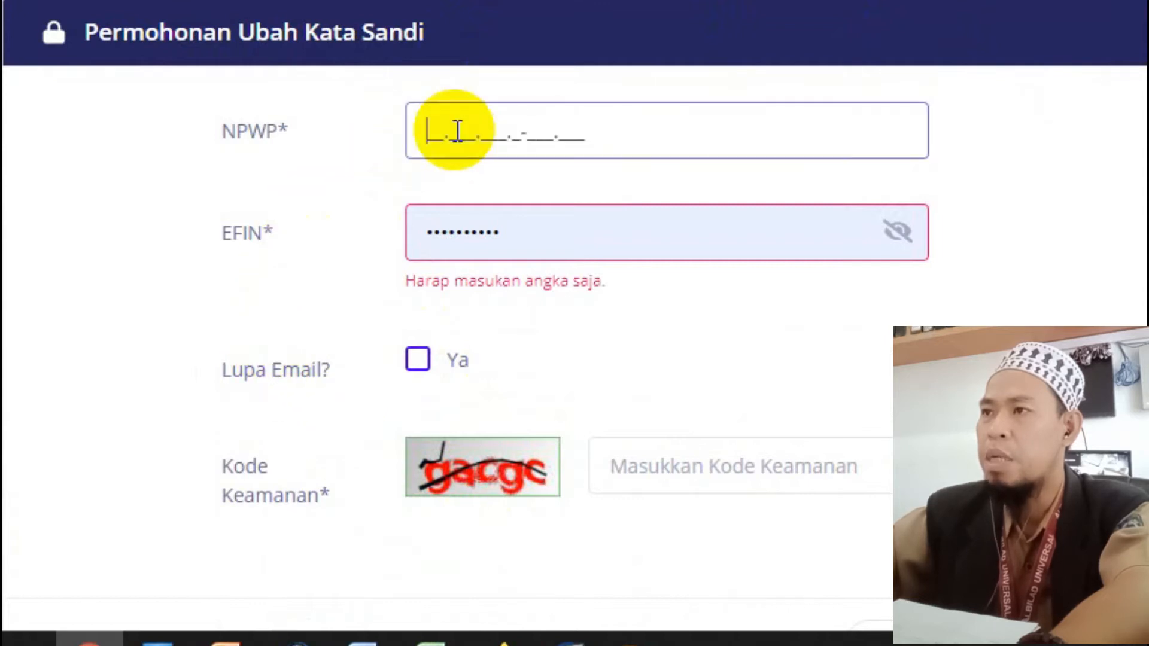
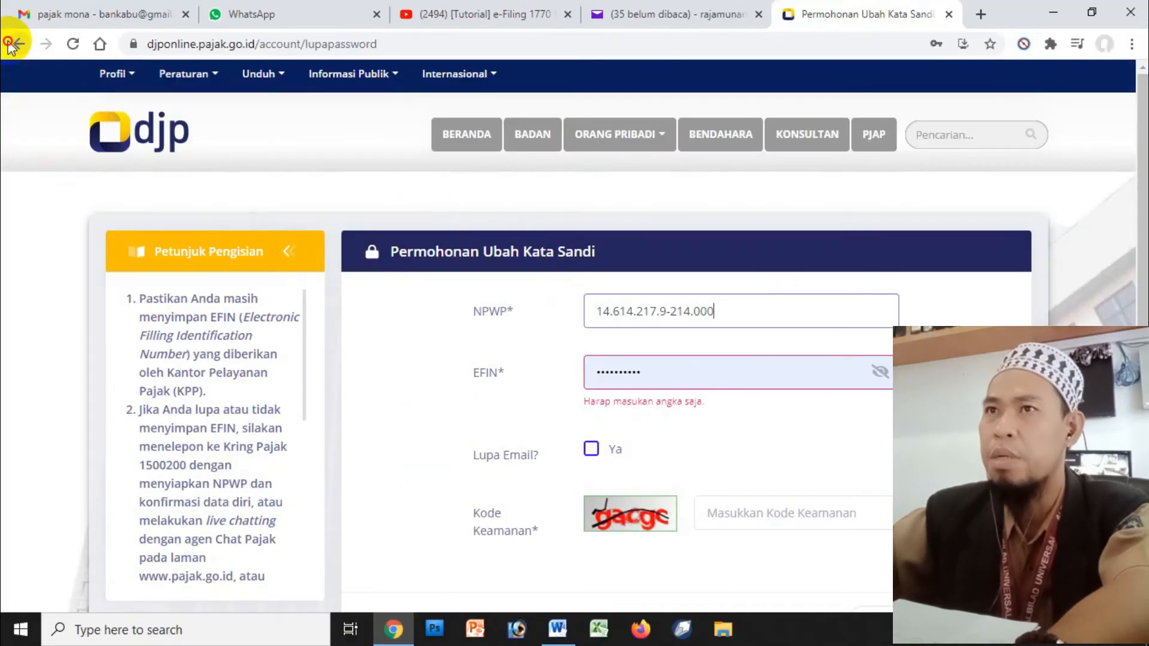
pyautogui.click(18, 44)
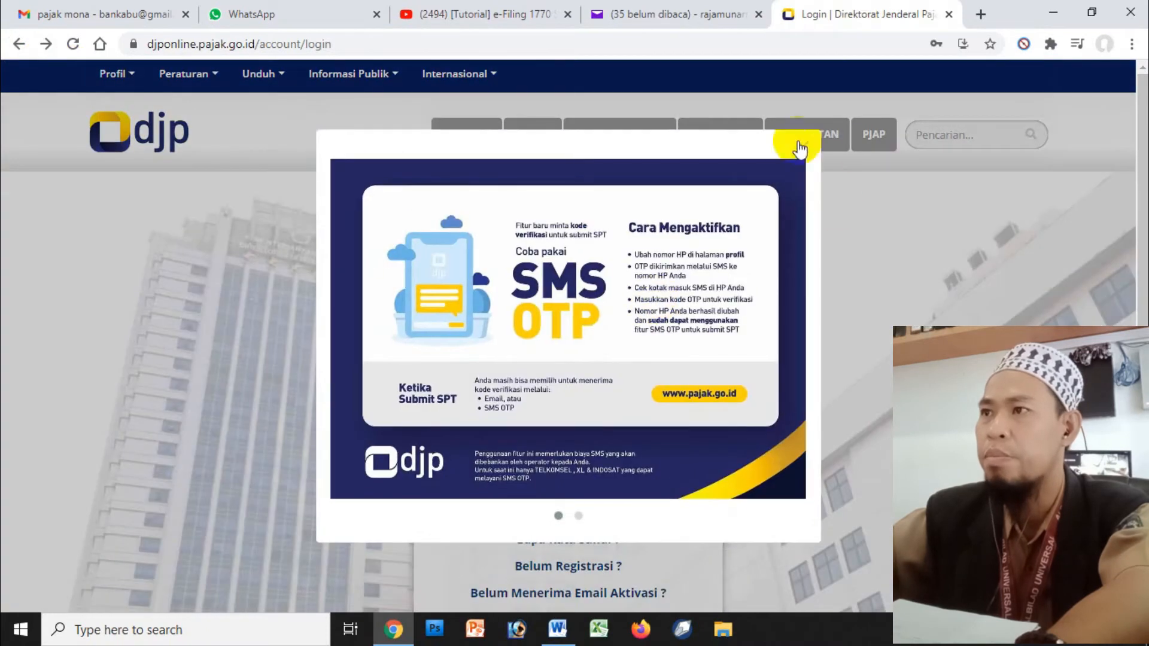
# - Dismiss the announcement and log in with the pasted NPWP, retyped password and the image security code
pyautogui.click(800, 148)
pyautogui.click(499, 296)
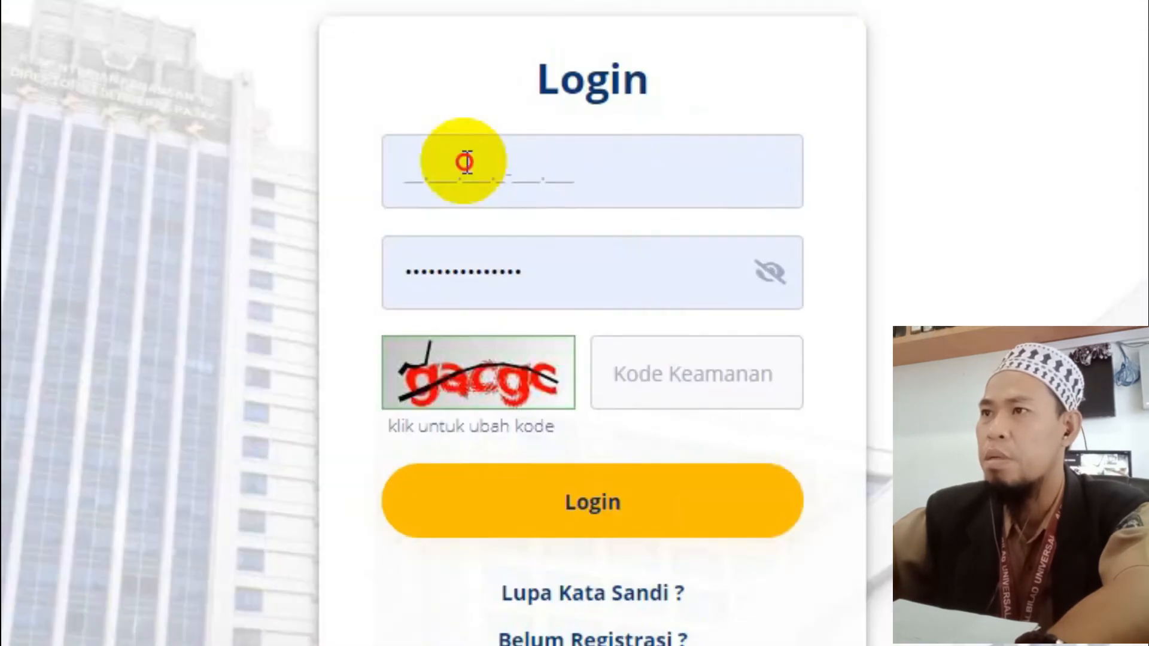
pyautogui.hotkey('ctrl', 'v')
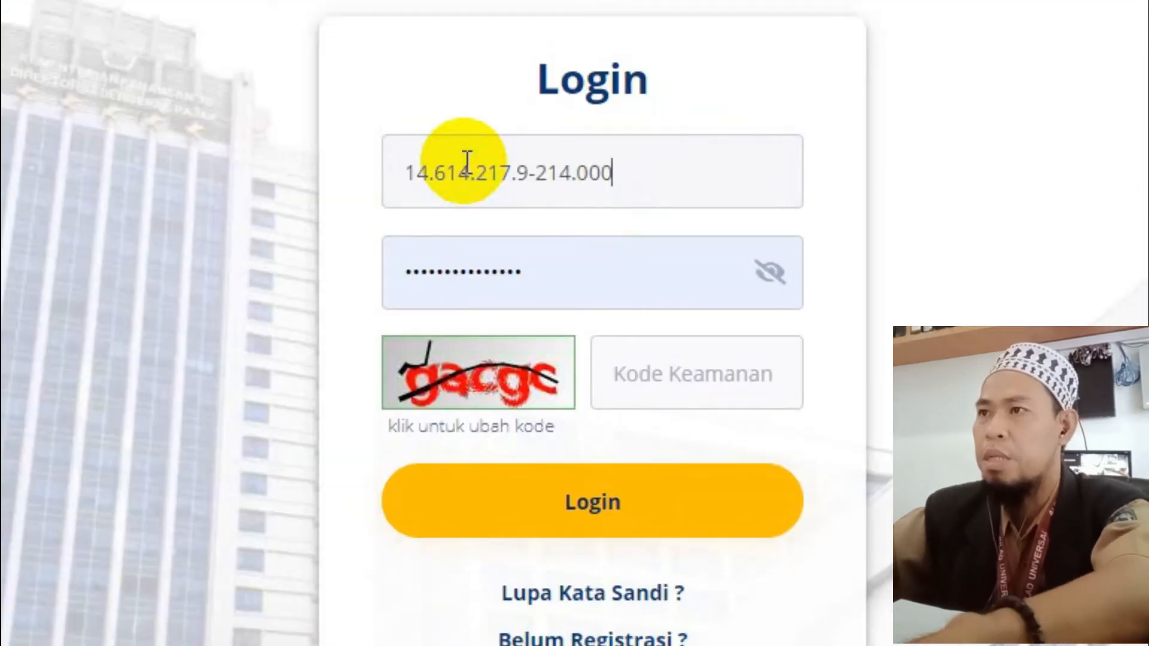
pyautogui.click(538, 276)
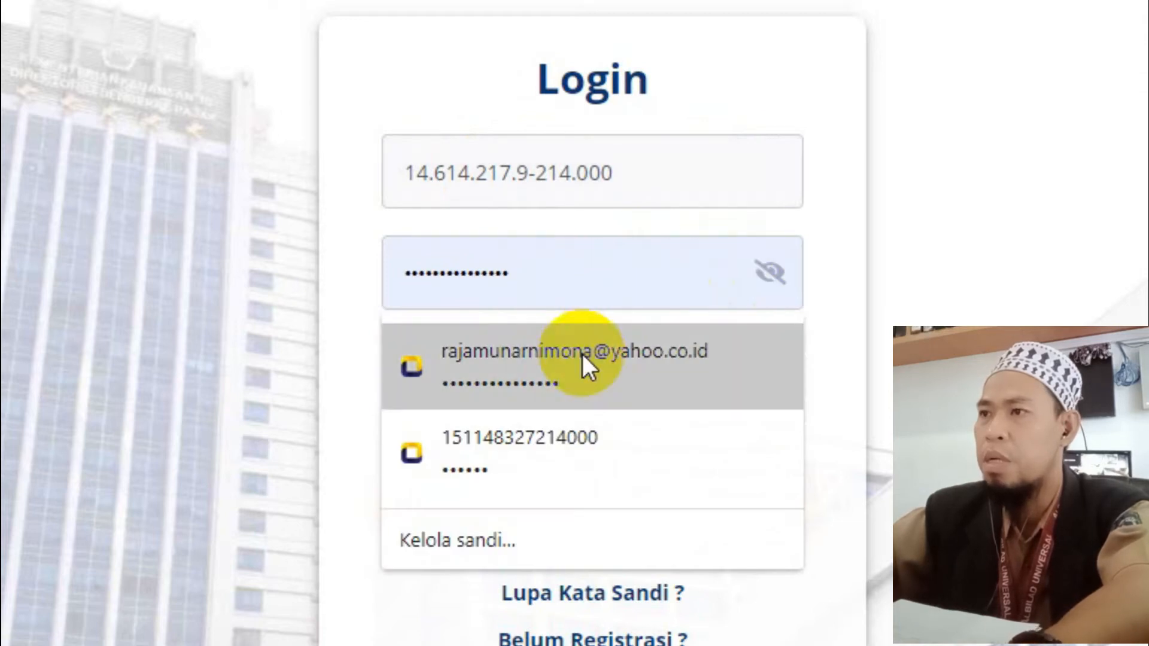
pyautogui.doubleClick(656, 283)
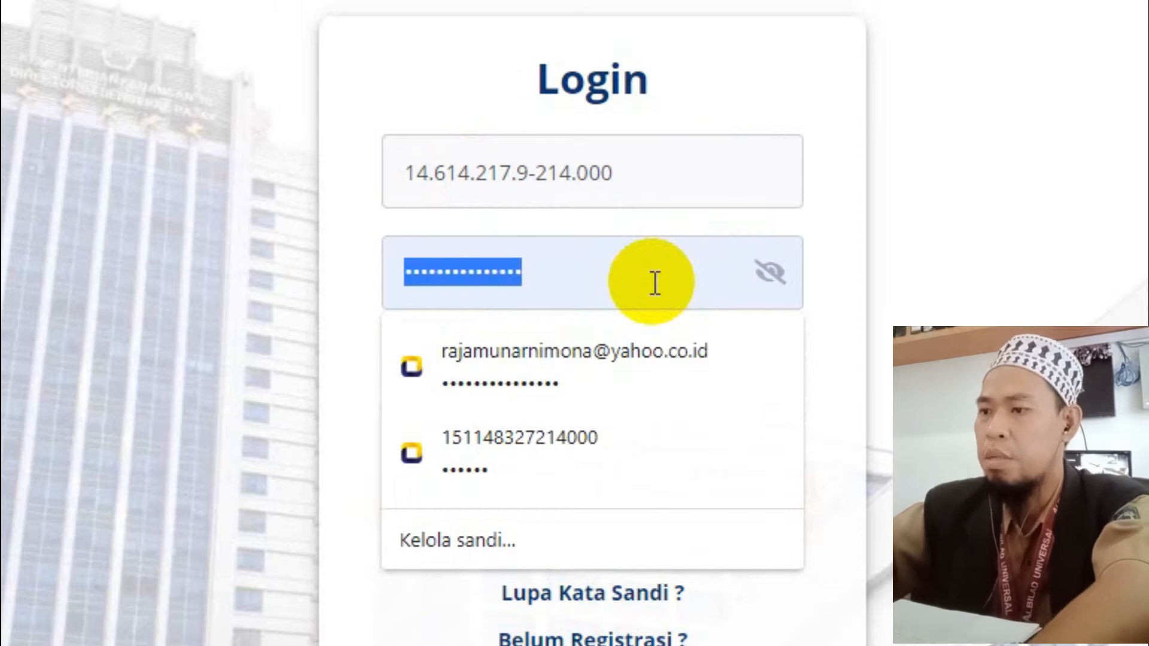
pyautogui.write('••••••••••')
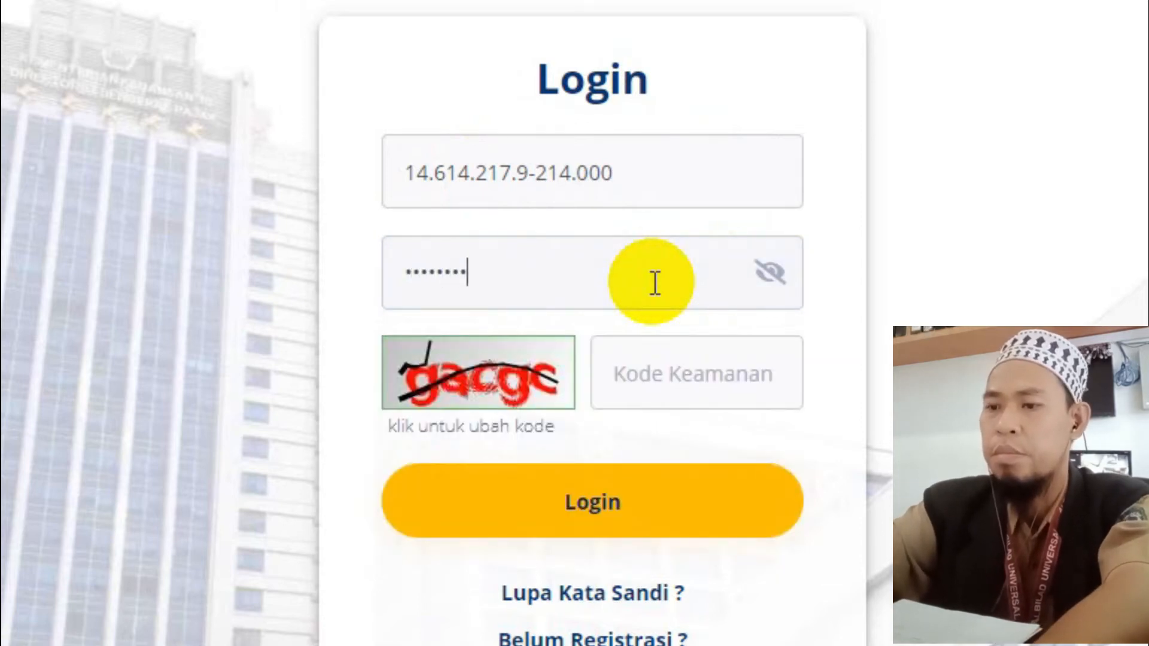
pyautogui.write('•••••')
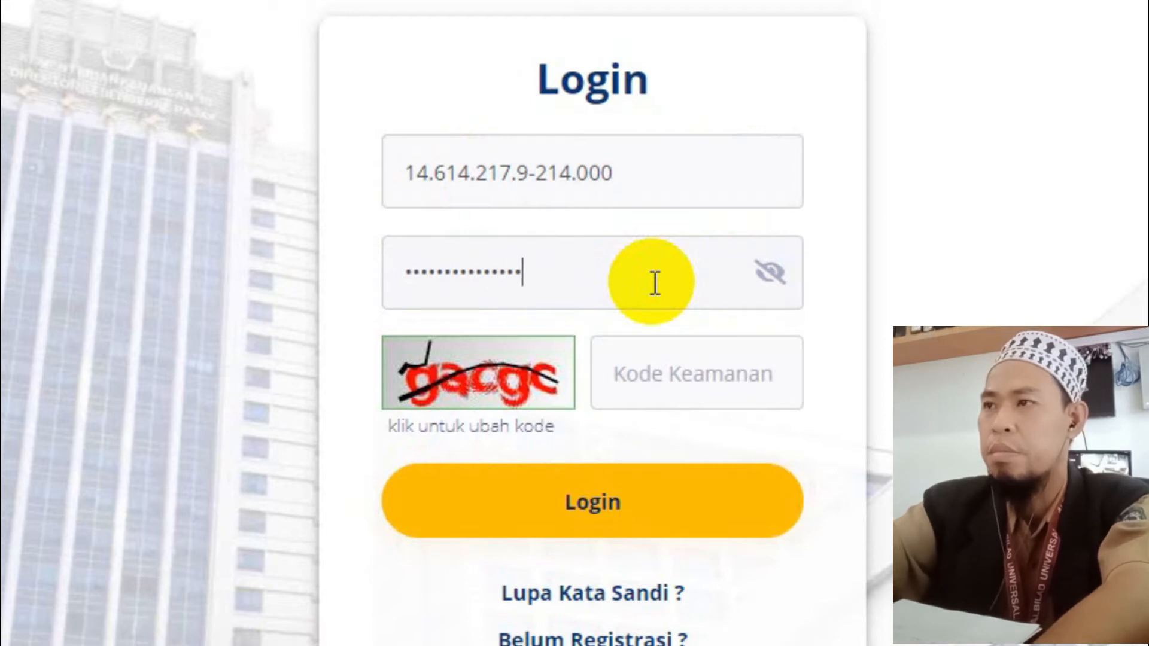
pyautogui.click(646, 356)
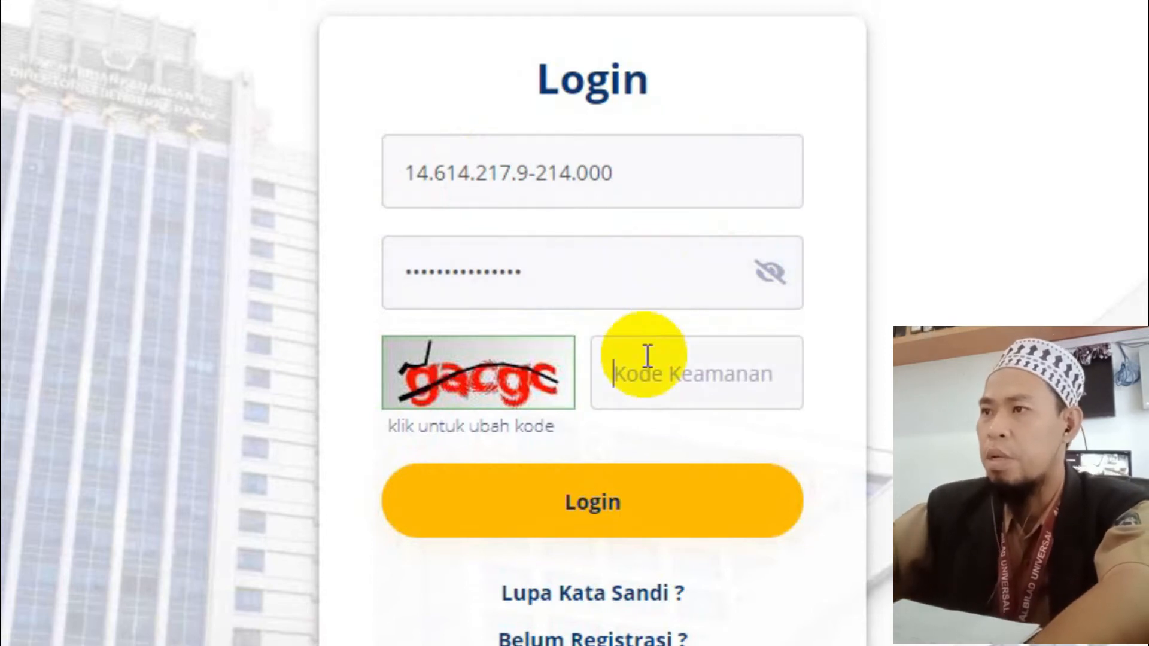
pyautogui.write('ga')
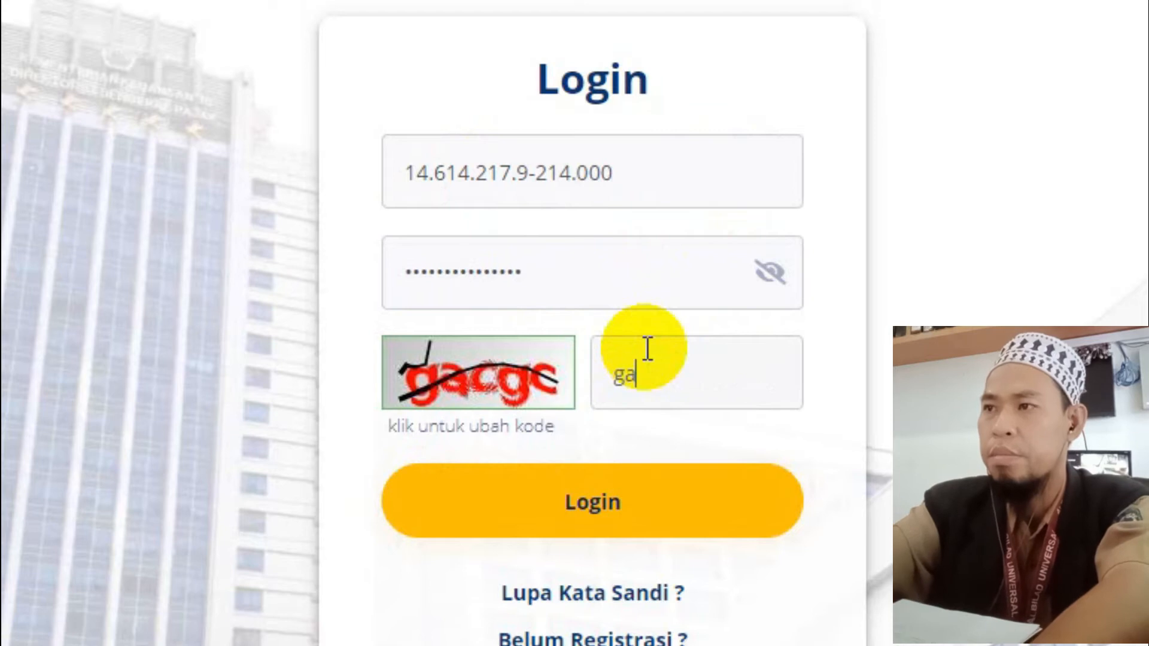
pyautogui.write('cgc')
pyautogui.click(629, 534)
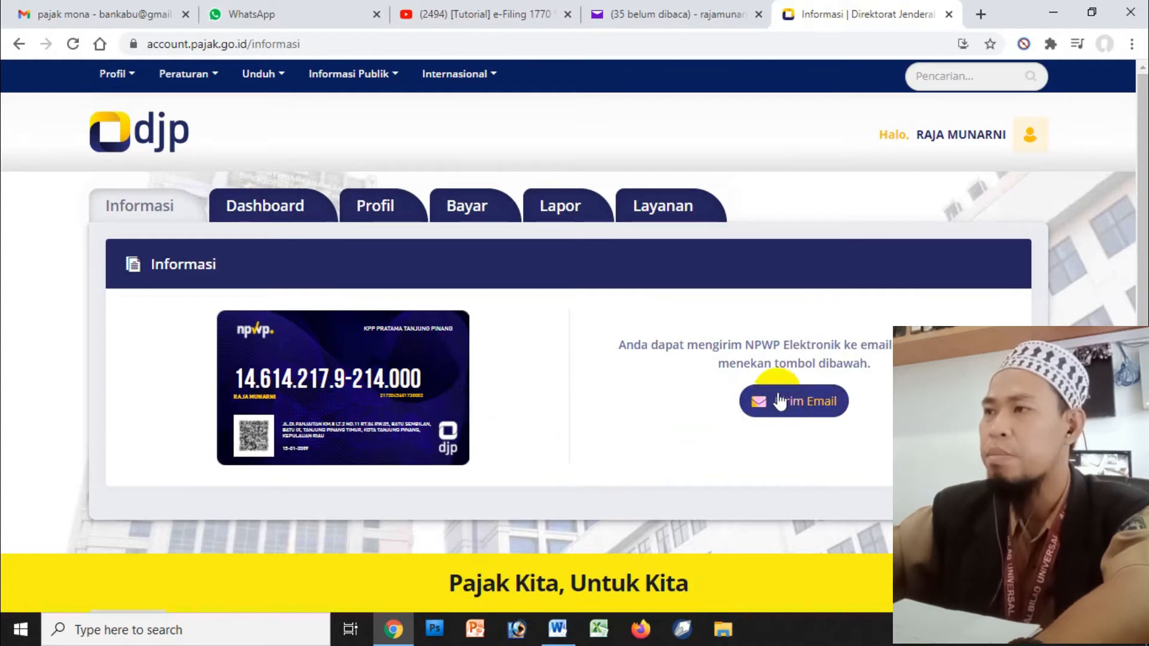
# - Switch to the Gmail browser tab and return to the inbox list
pyautogui.click(112, 18)
pyautogui.click(129, 234)
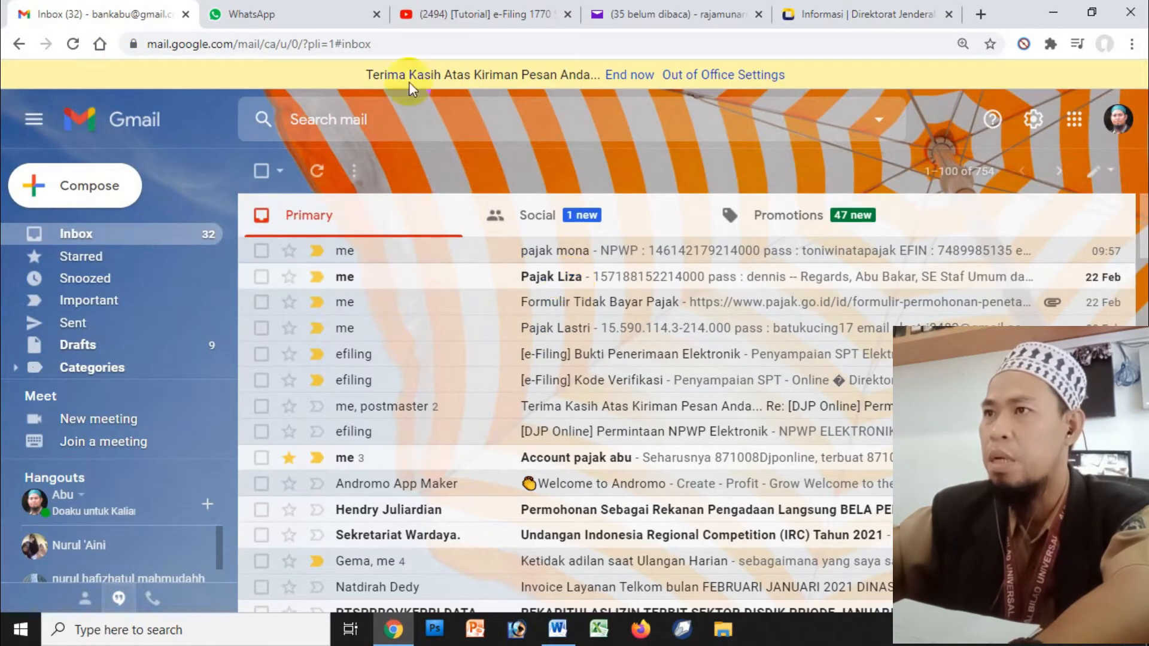
# - View NPWP-ELEKTRONIK.pdf from the [DJP Online] Permintaan NPWP Elektronik email, then return to the DJP tab
pyautogui.click(556, 431)
pyautogui.click(394, 408)
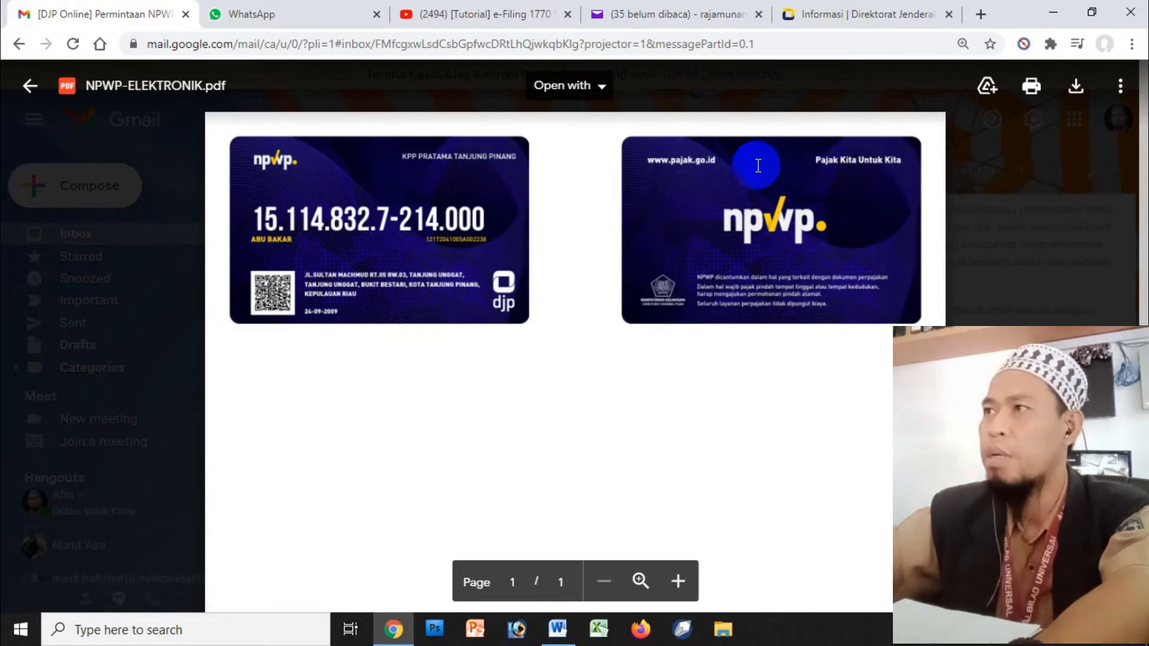
pyautogui.click(839, 16)
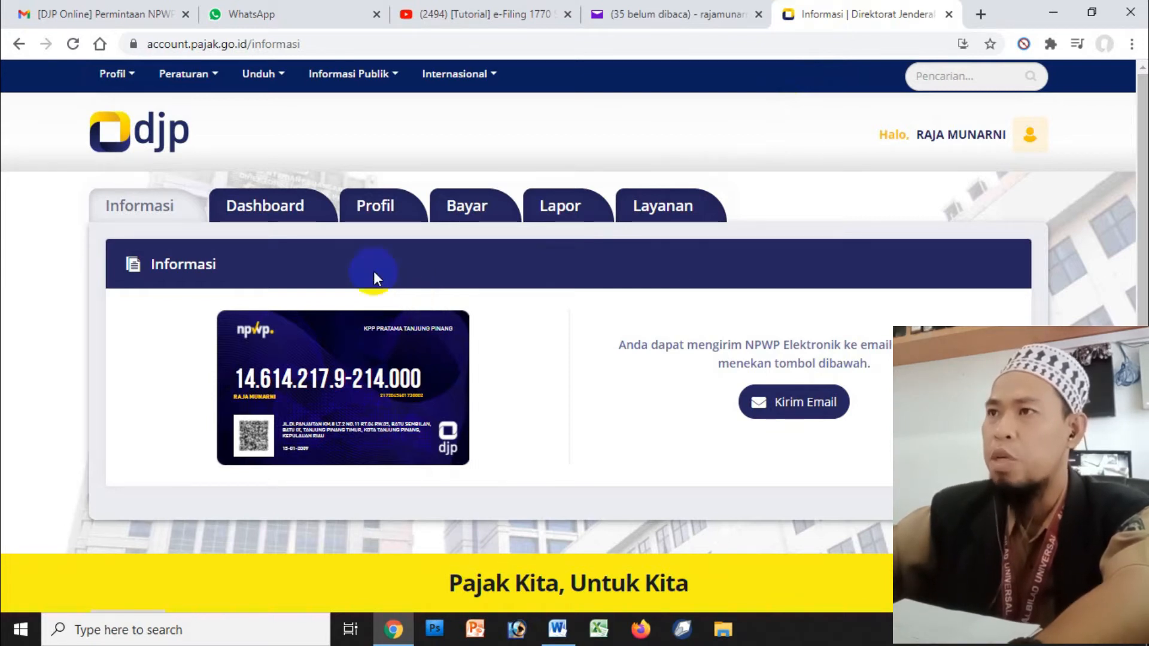
# - Open e-Filing from the Lapor section and preview the filed 2019 1770SS return in Arsip SPT
pyautogui.click(558, 209)
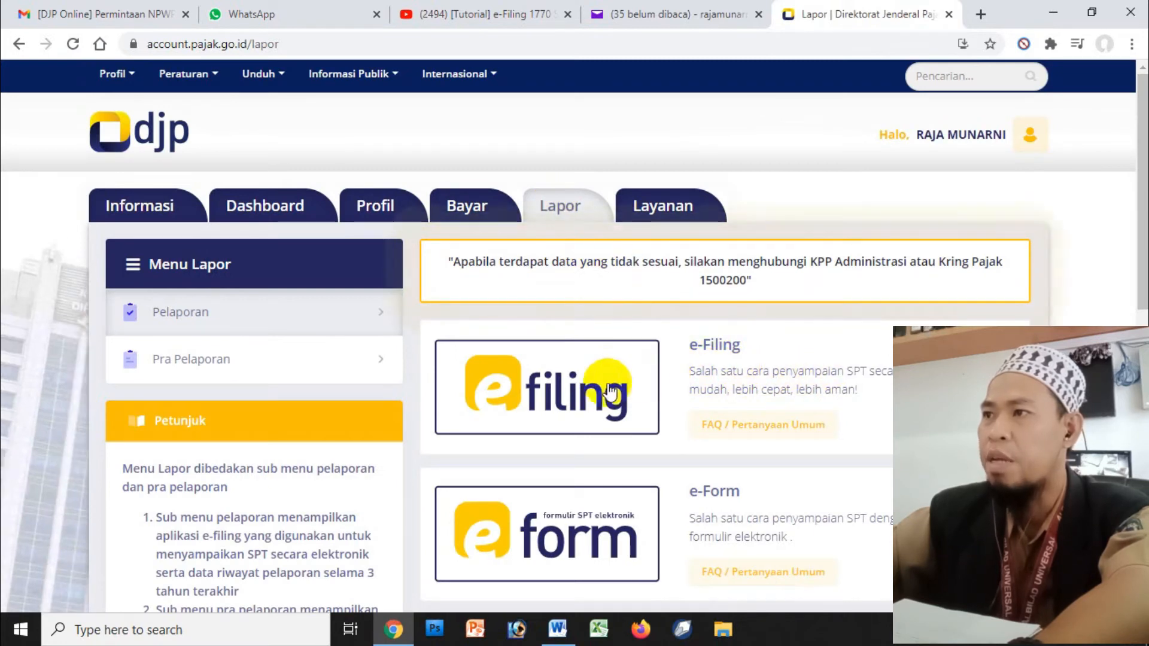
pyautogui.click(589, 392)
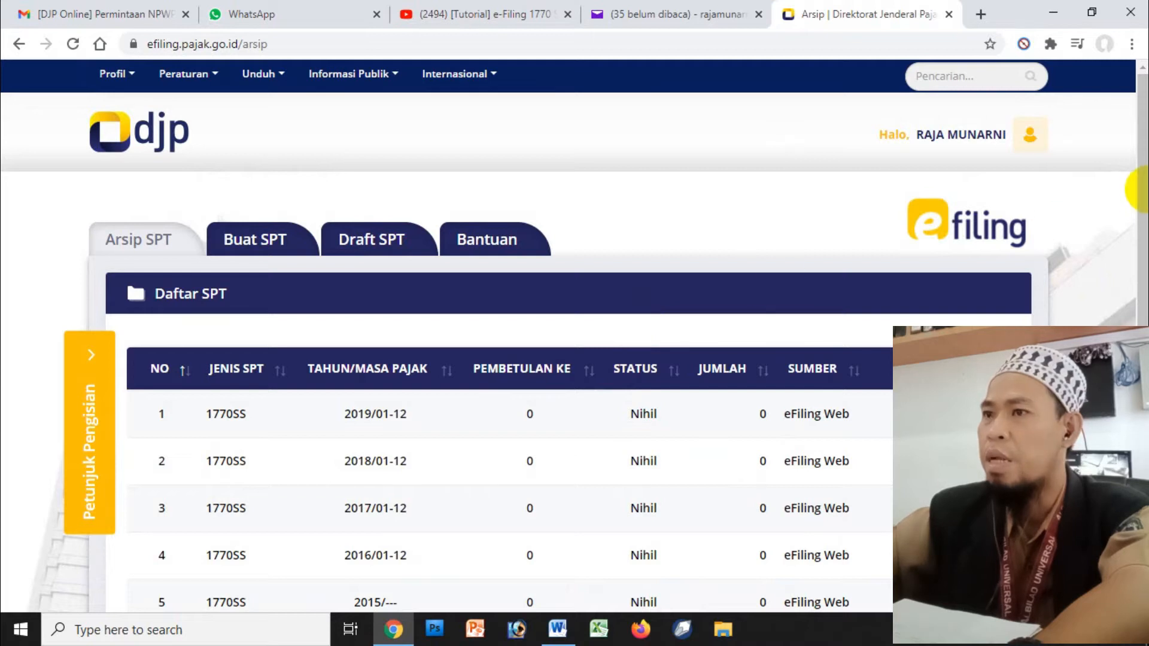
pyautogui.moveTo(1142, 174); pyautogui.dragTo(1137, 230)
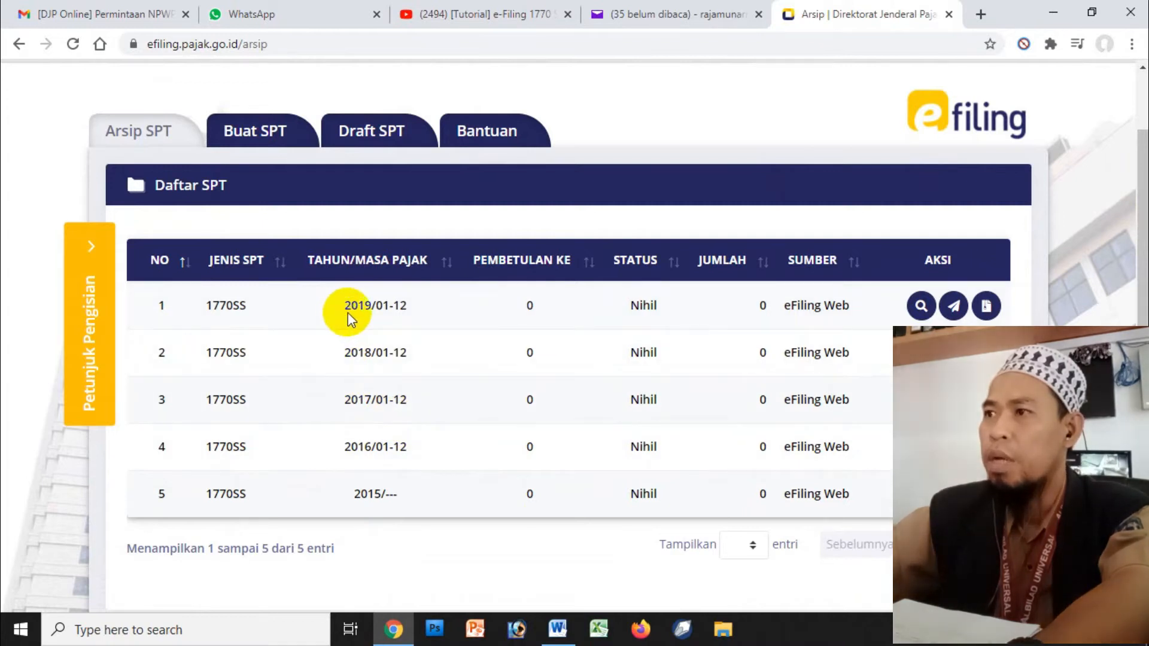
pyautogui.click(922, 306)
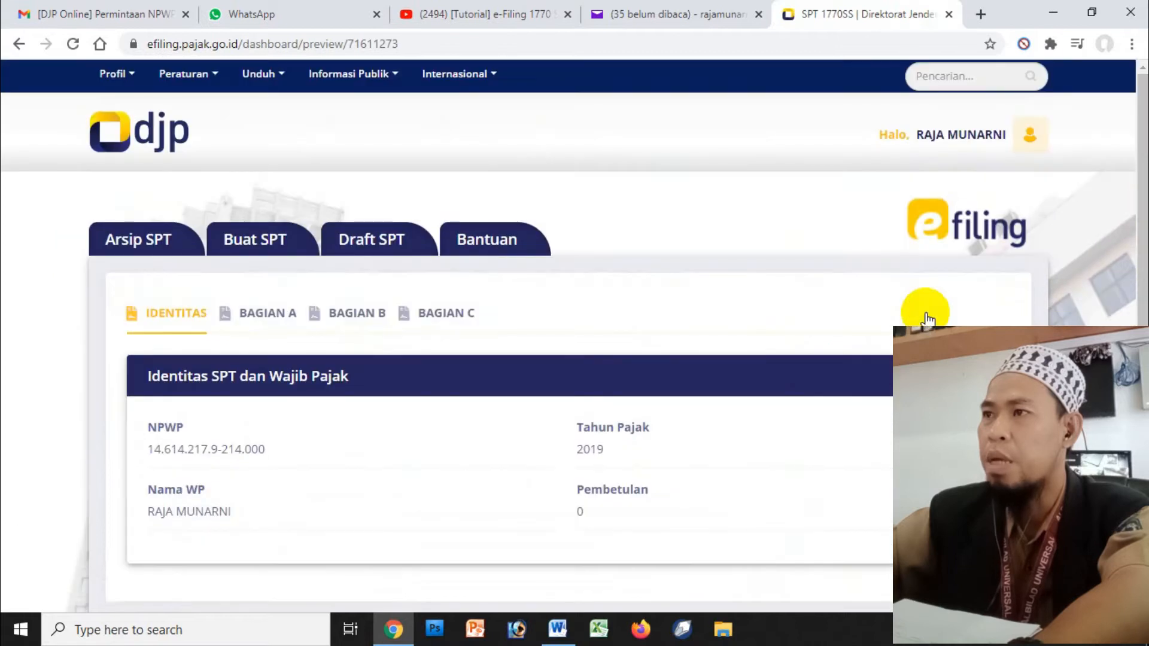
# - Browse the 2019 preview's Part A, B and C sections, then return to Identitas at the top
pyautogui.moveTo(1139, 190); pyautogui.dragTo(1136, 299)
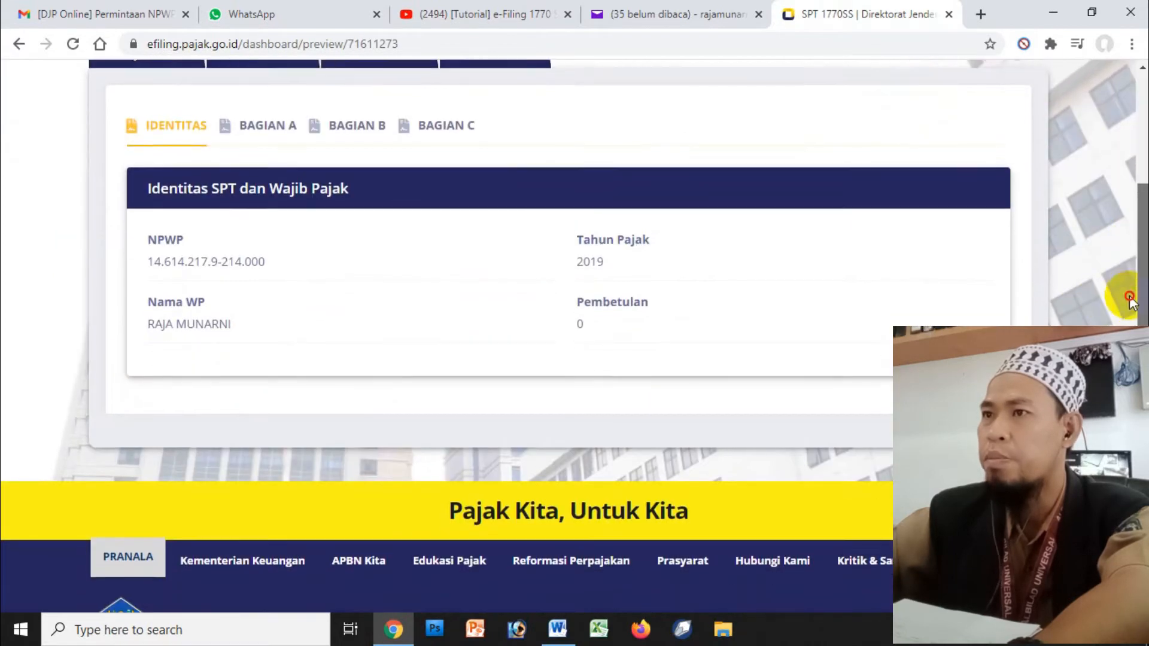
pyautogui.click(257, 136)
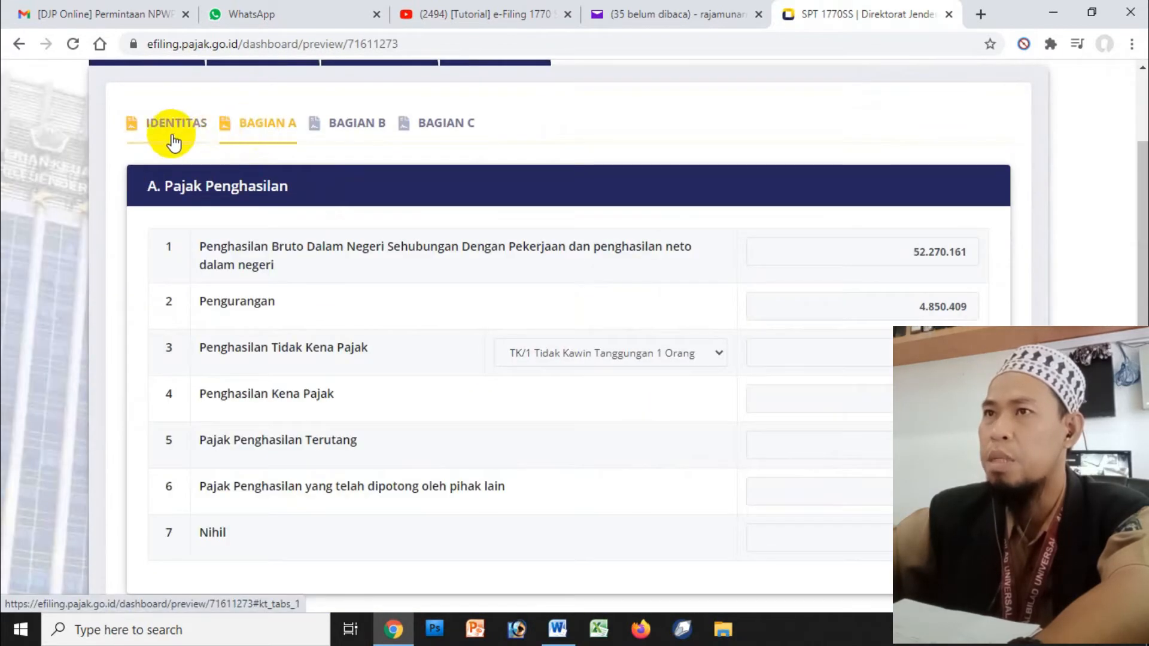
pyautogui.click(377, 133)
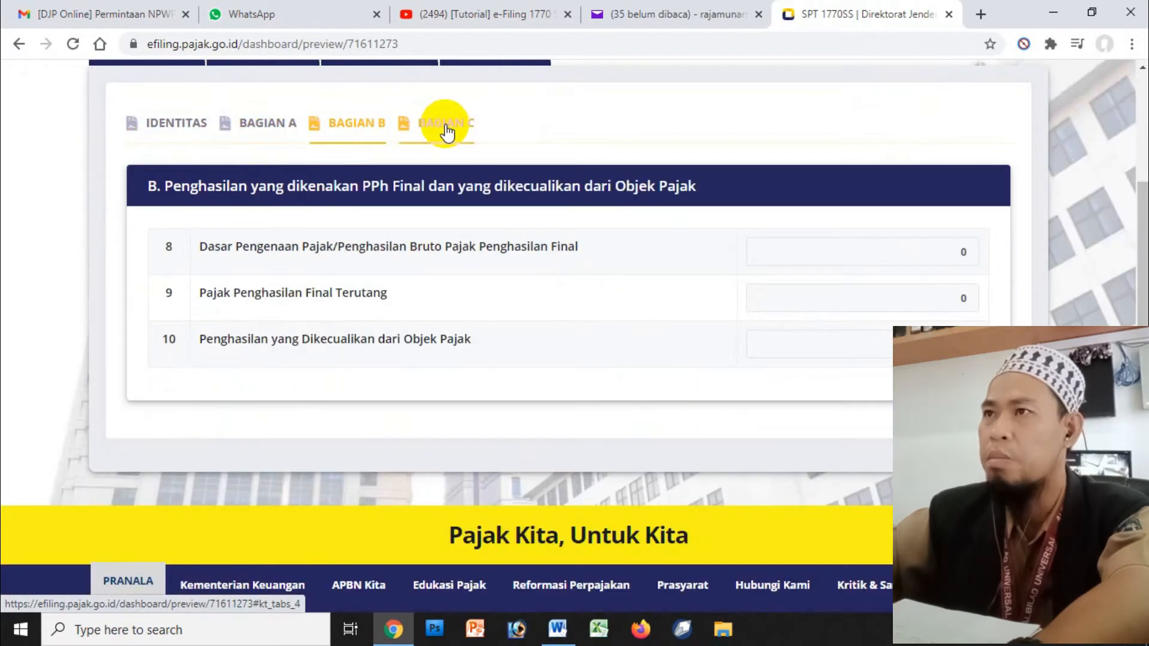
pyautogui.click(441, 128)
pyautogui.click(162, 126)
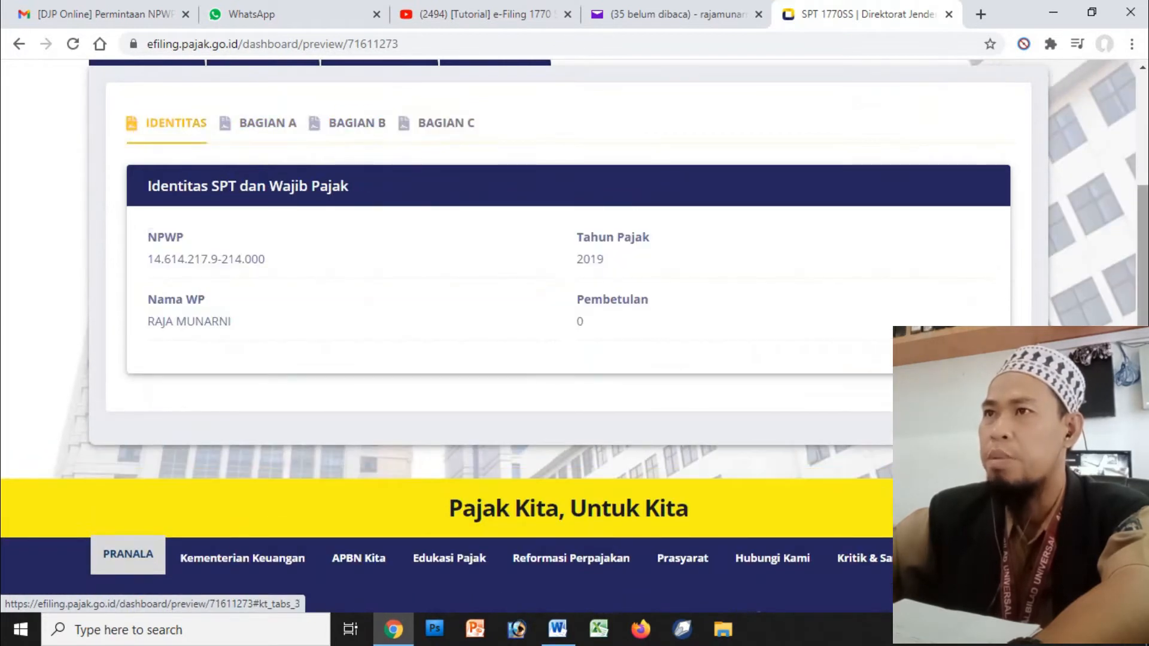
pyautogui.moveTo(1143, 313); pyautogui.dragTo(1146, 267)
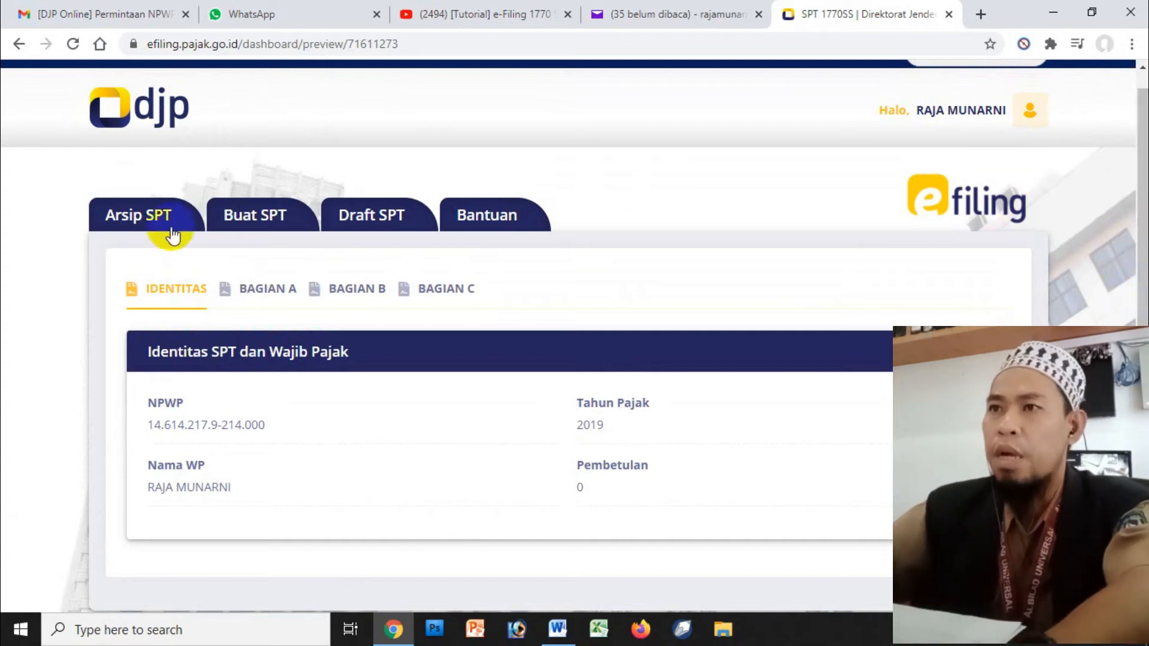
# - Start a new SPT, answer Tidak to business and spouse-filing questions, and toggle the income answer
pyautogui.click(251, 226)
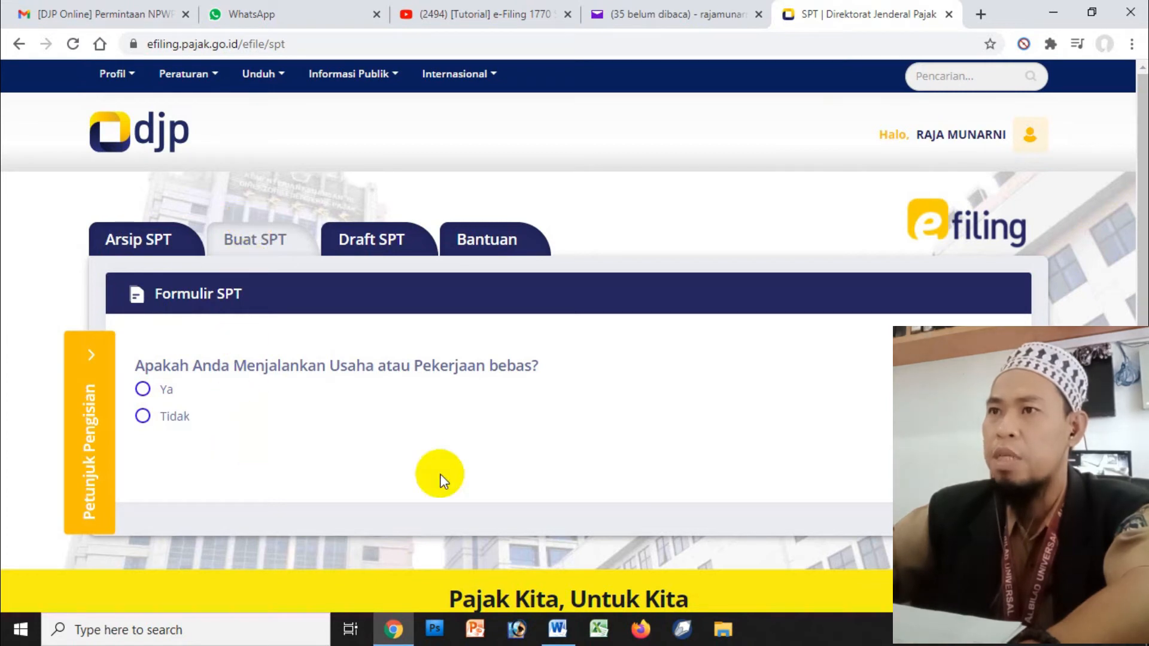
pyautogui.moveTo(1140, 186); pyautogui.dragTo(1141, 203)
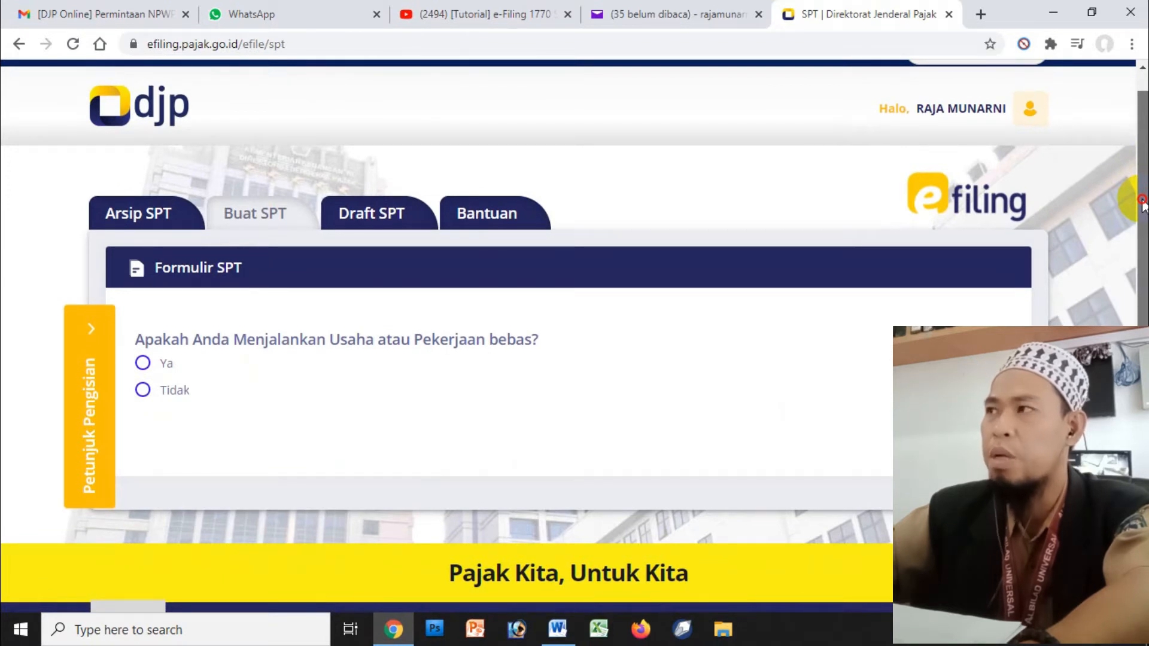
pyautogui.moveTo(1141, 203); pyautogui.dragTo(1143, 173)
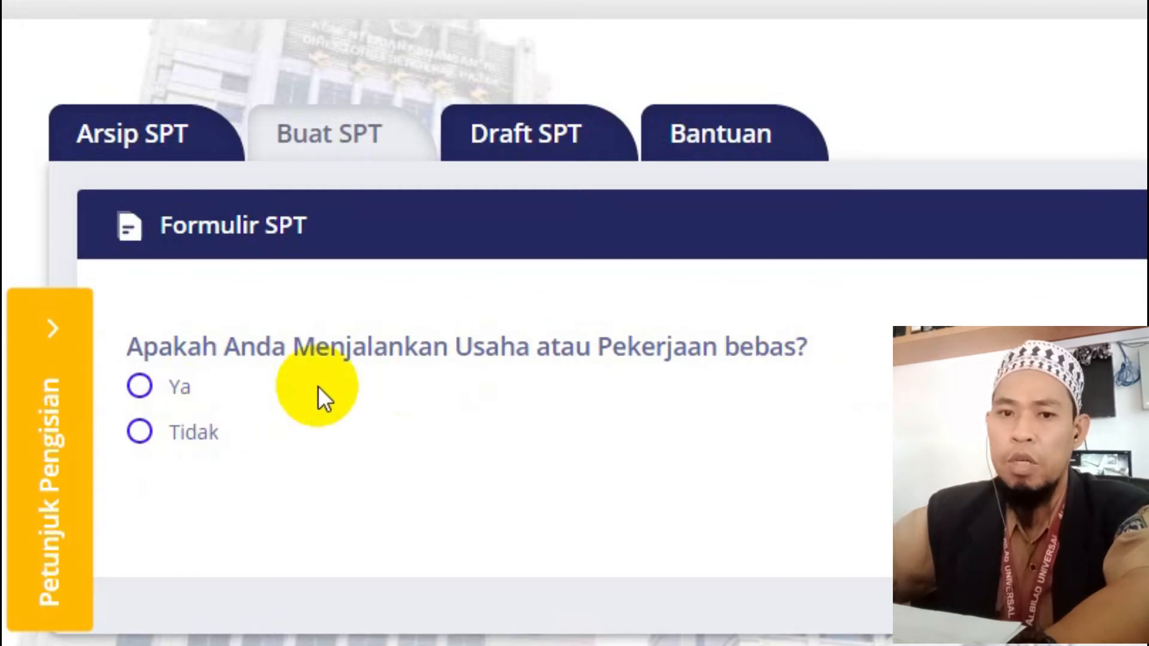
pyautogui.click(195, 441)
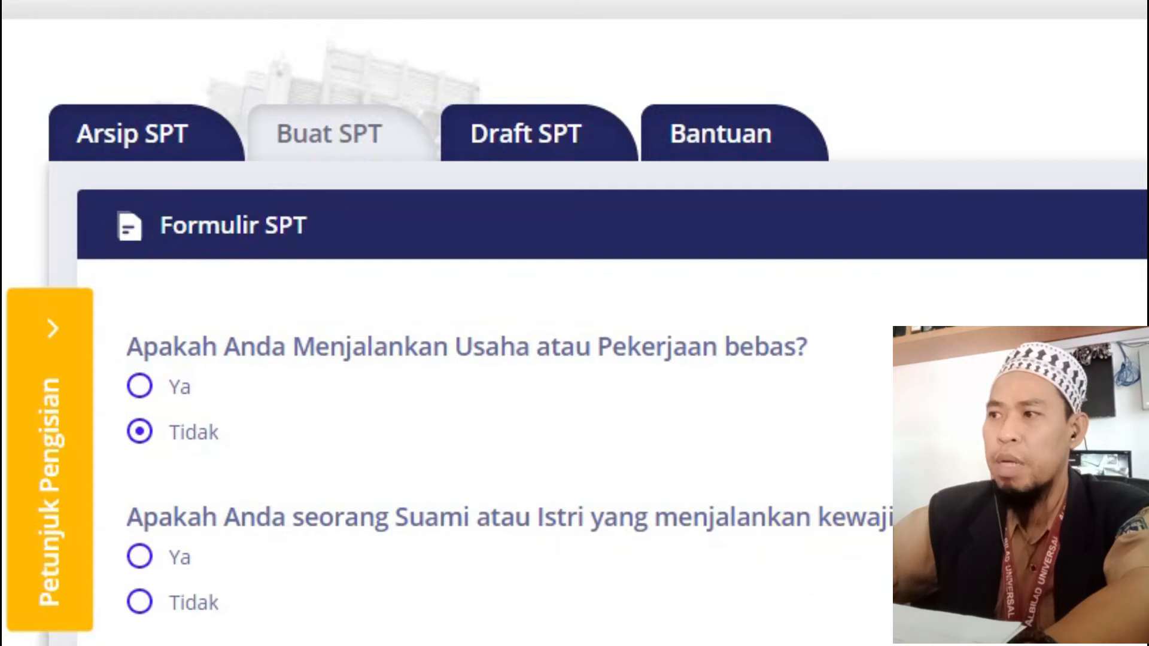
pyautogui.click(165, 602)
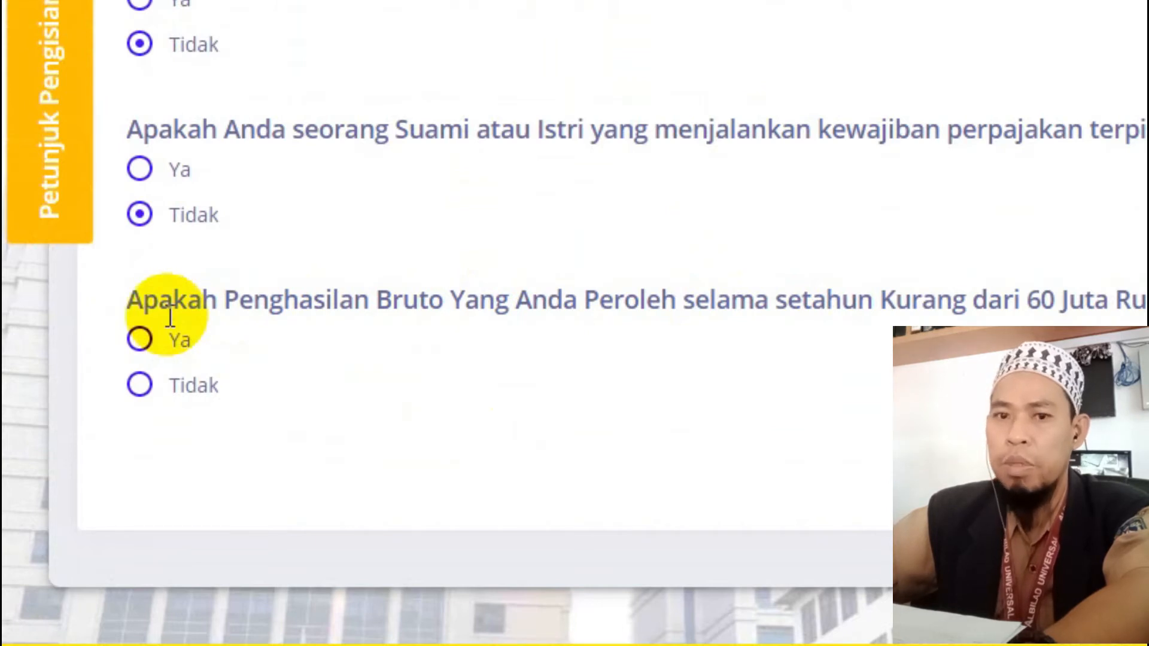
pyautogui.click(146, 337)
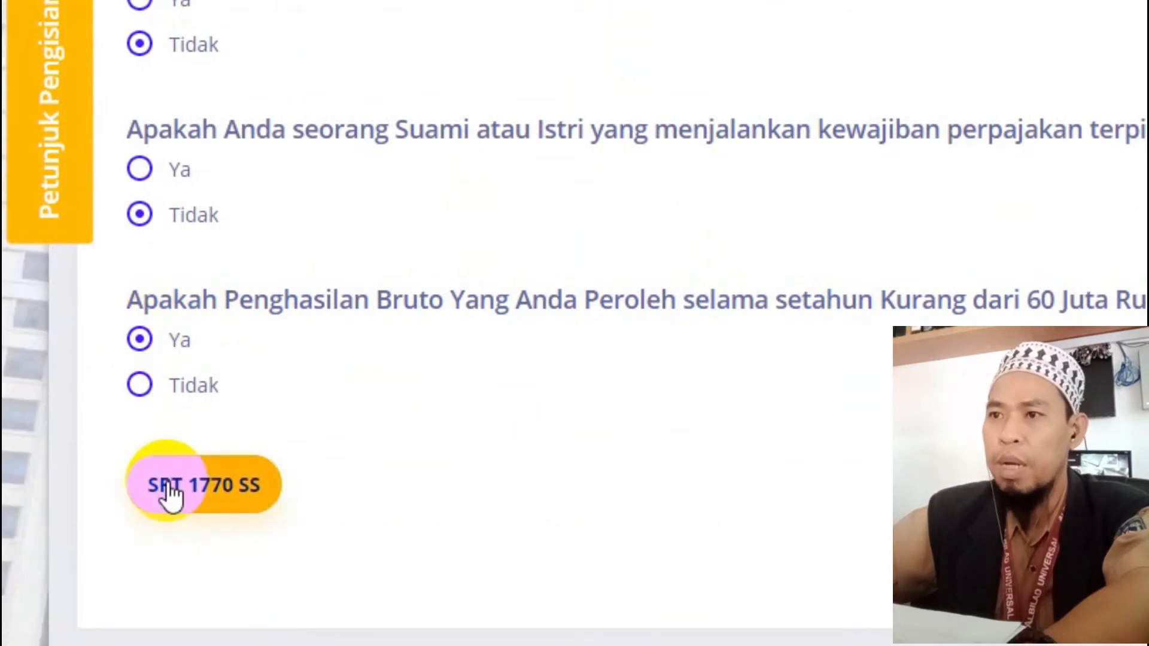
pyautogui.click(160, 390)
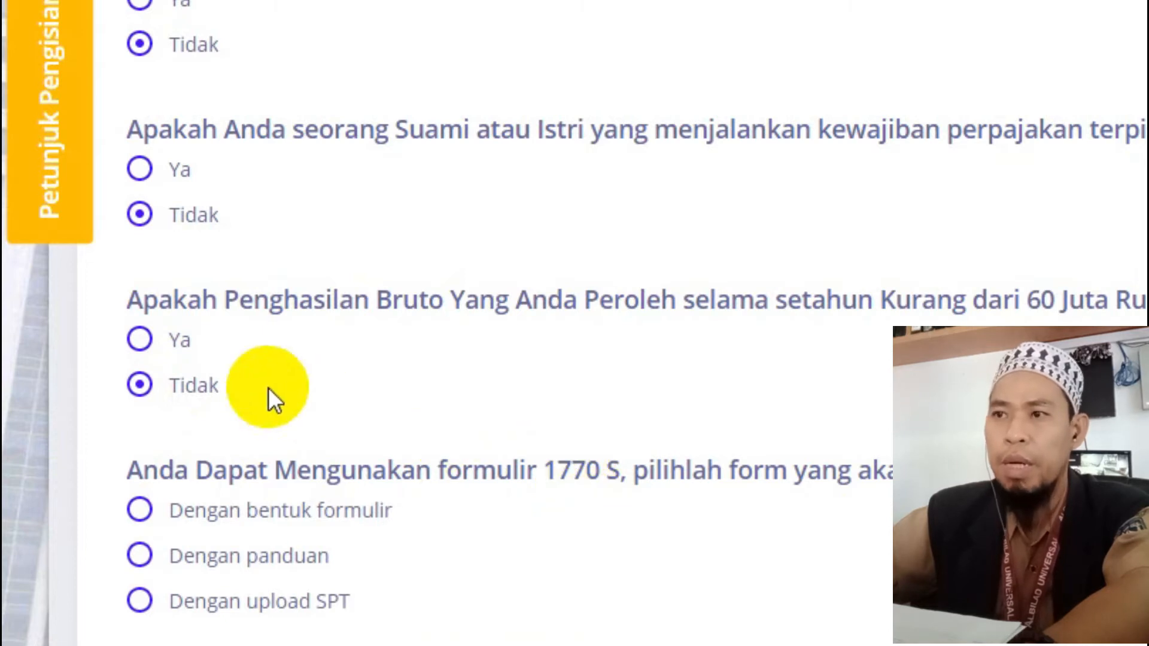
# - Answer Ya to income under 60 Juta, open SPT 1770 SS with tax year 2020, and continue to page 2
pyautogui.click(163, 345)
pyautogui.click(196, 503)
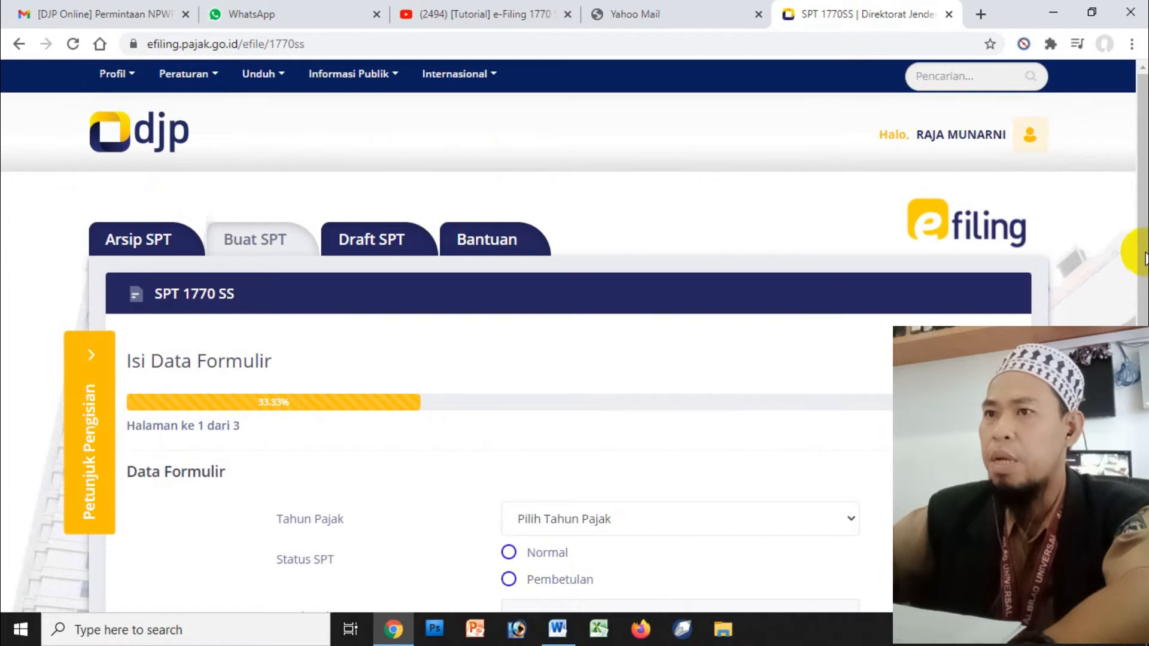
pyautogui.moveTo(1138, 251); pyautogui.dragTo(1137, 388)
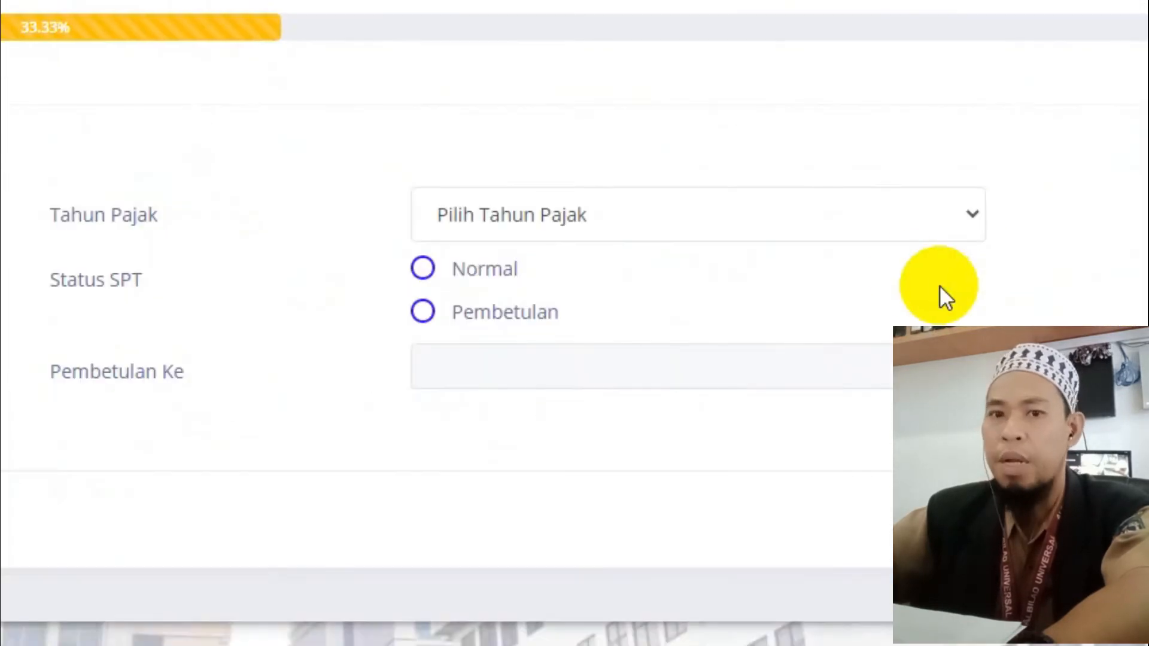
pyautogui.click(527, 217)
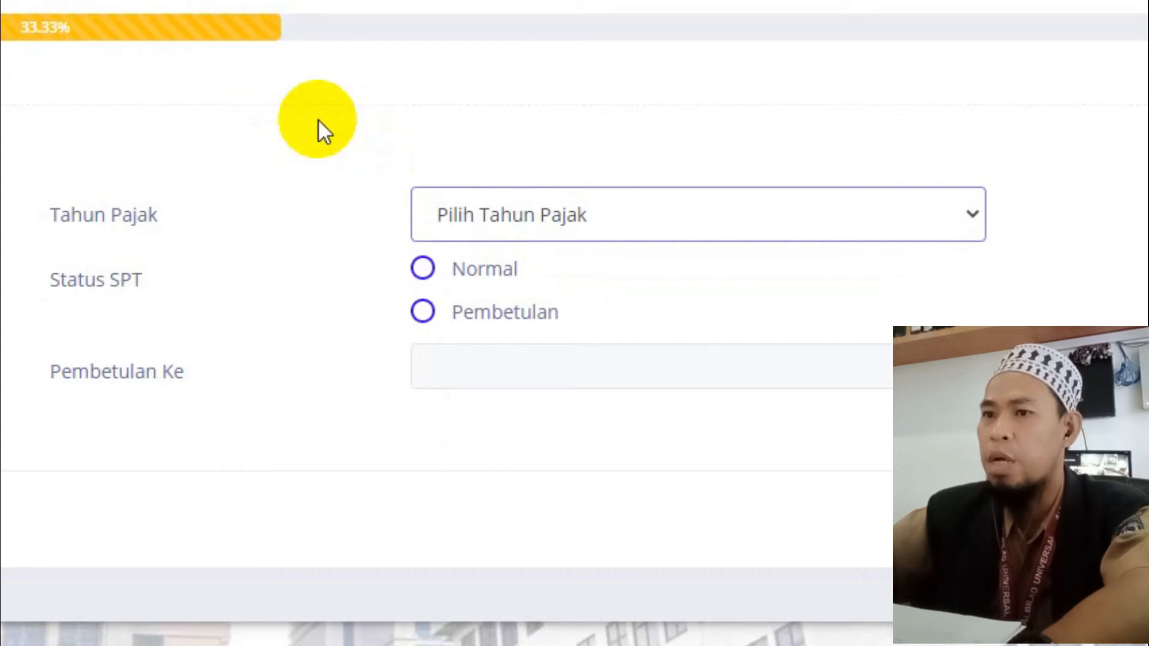
pyautogui.click(503, 225)
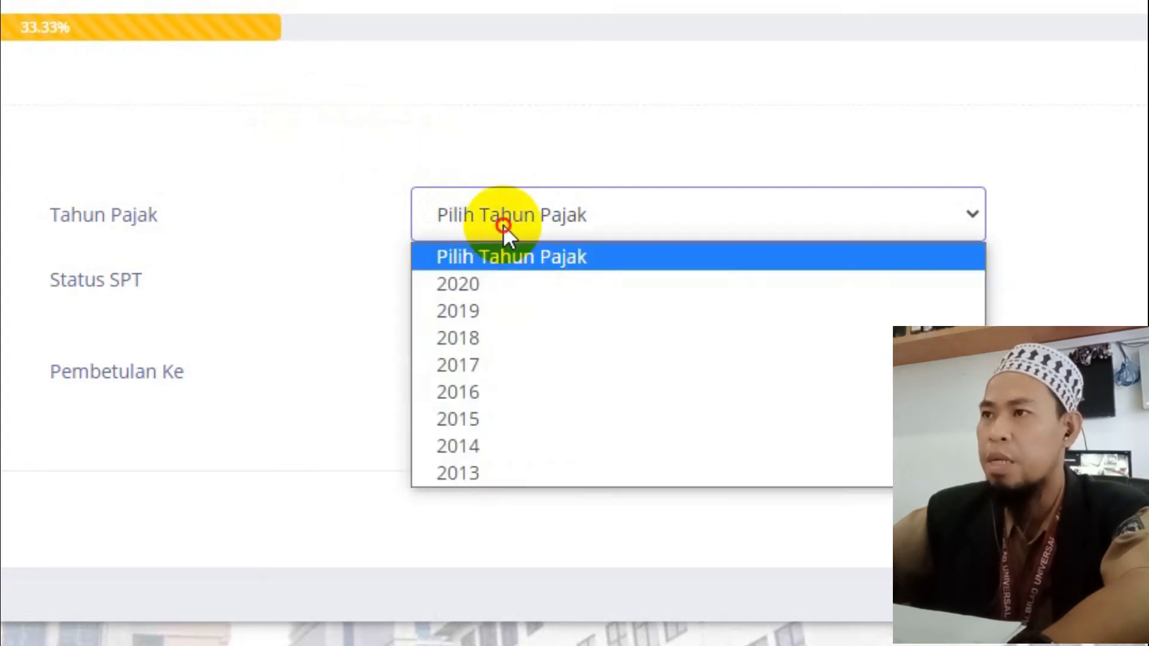
pyautogui.click(497, 282)
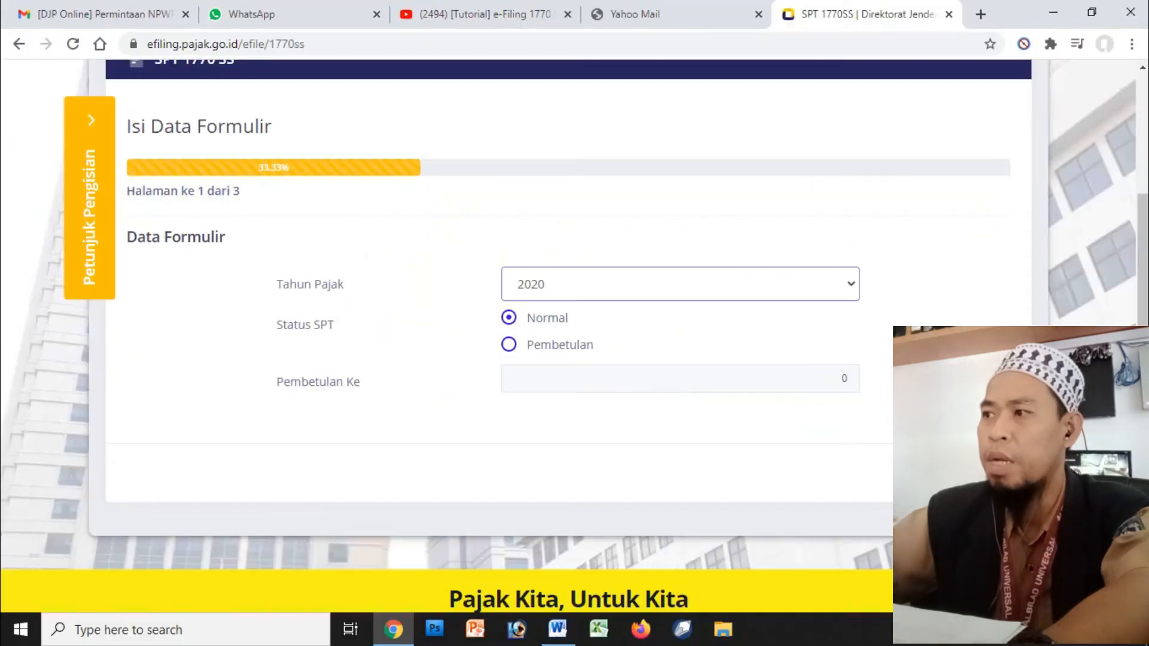
pyautogui.click(957, 473)
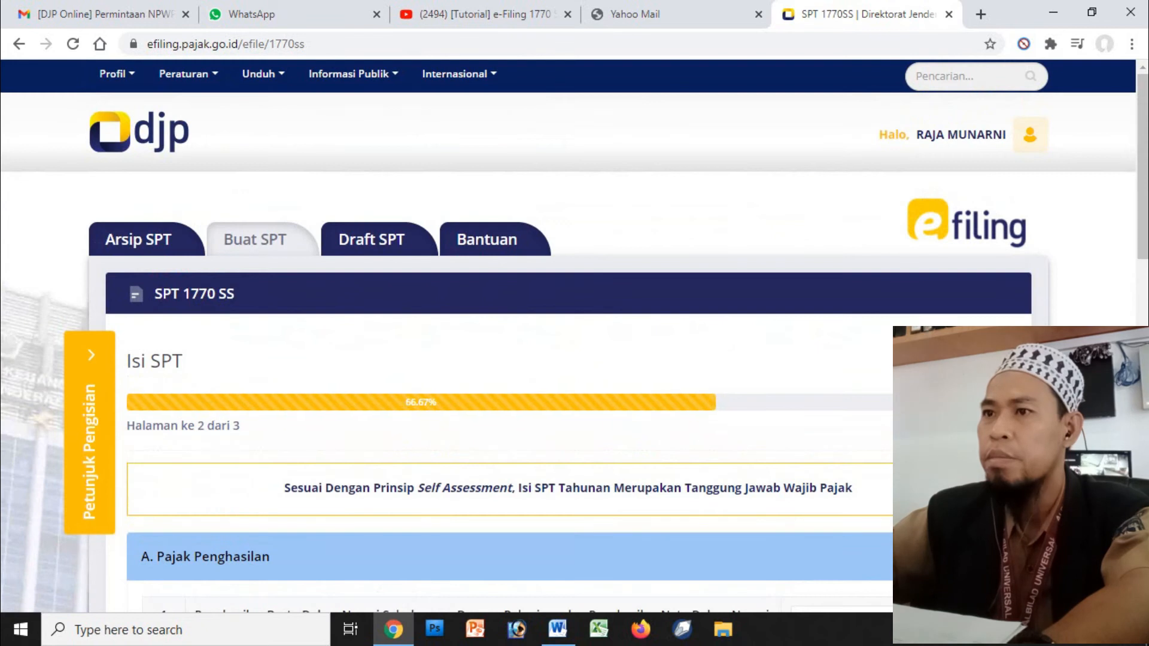
# - Enter gross income 55.447.608 and deductions 5.159.241, giving taxable income 50.288.000
pyautogui.moveTo(1139, 217); pyautogui.dragTo(1138, 347)
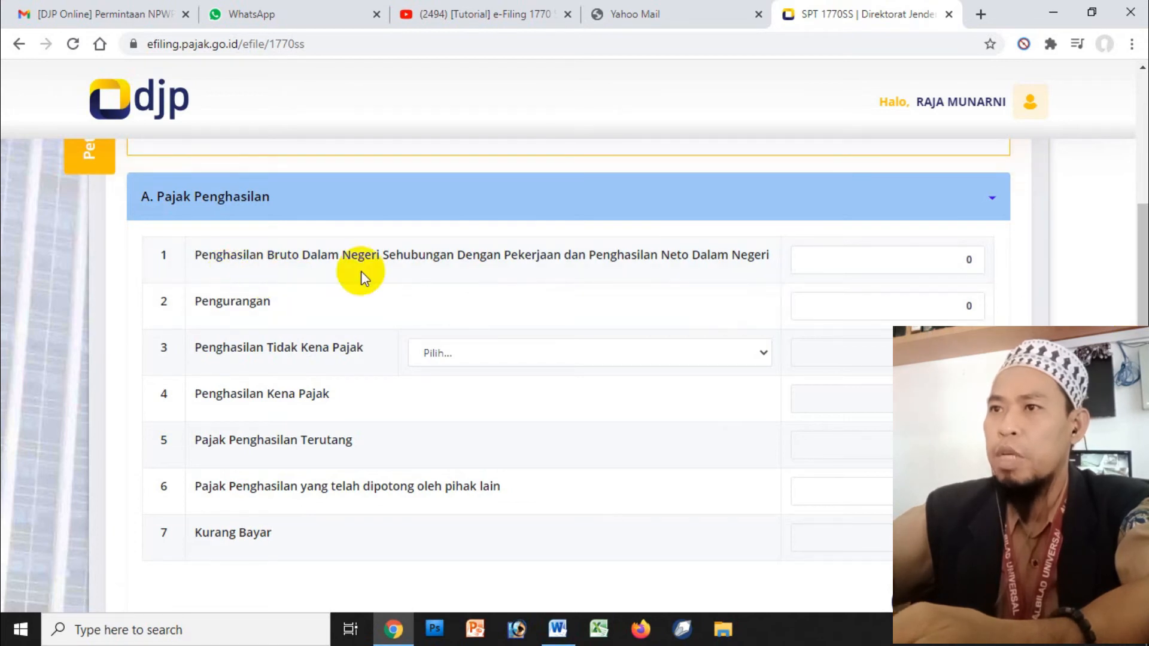
pyautogui.doubleClick(972, 262)
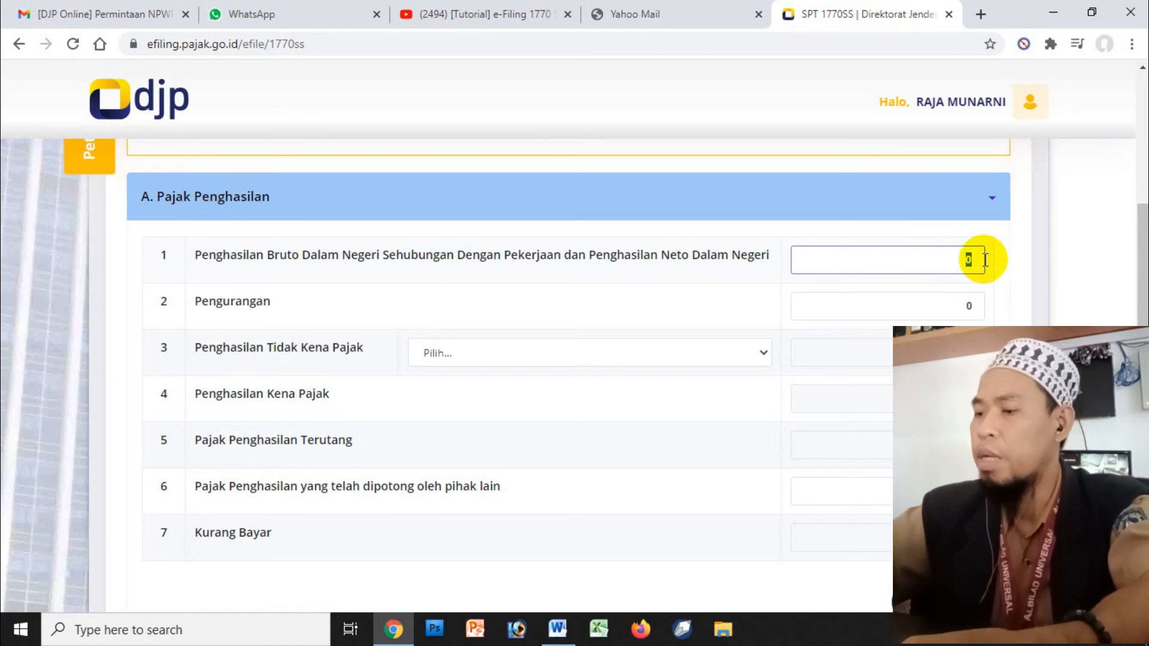
pyautogui.write('55.447.608')
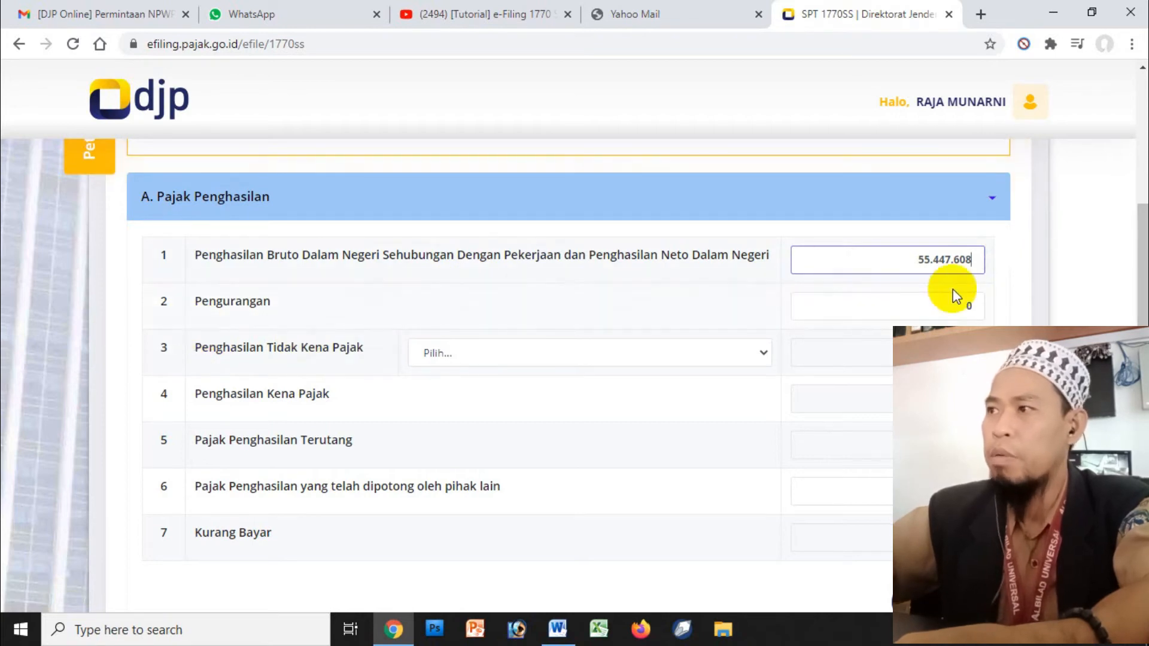
pyautogui.click(965, 304)
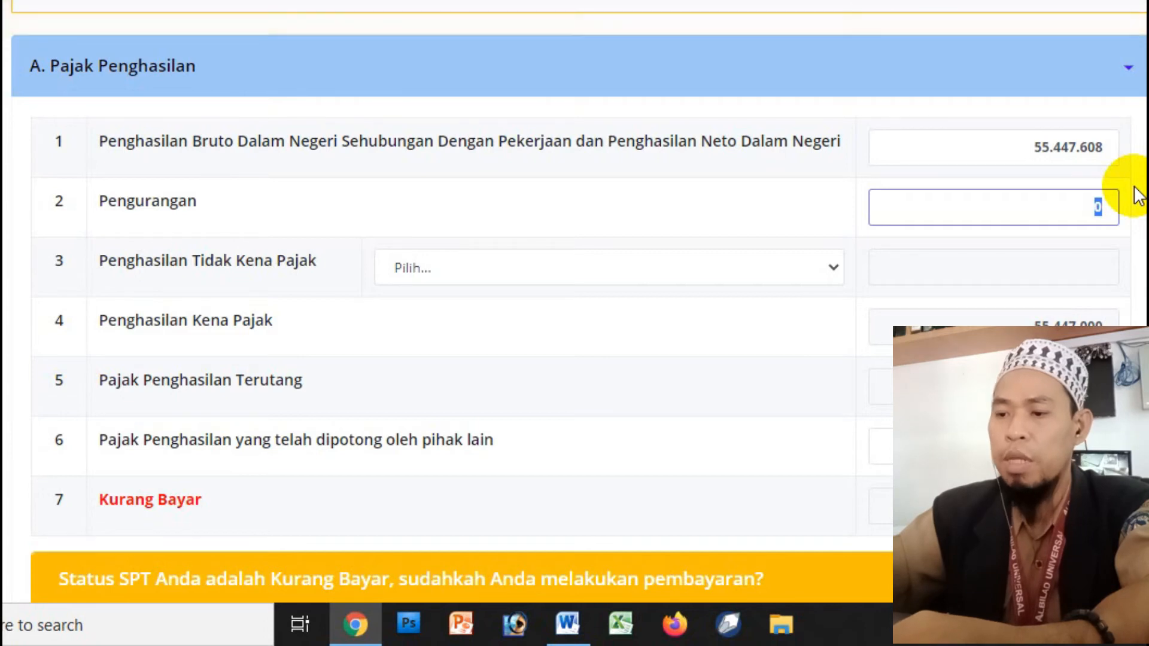
pyautogui.write('5')
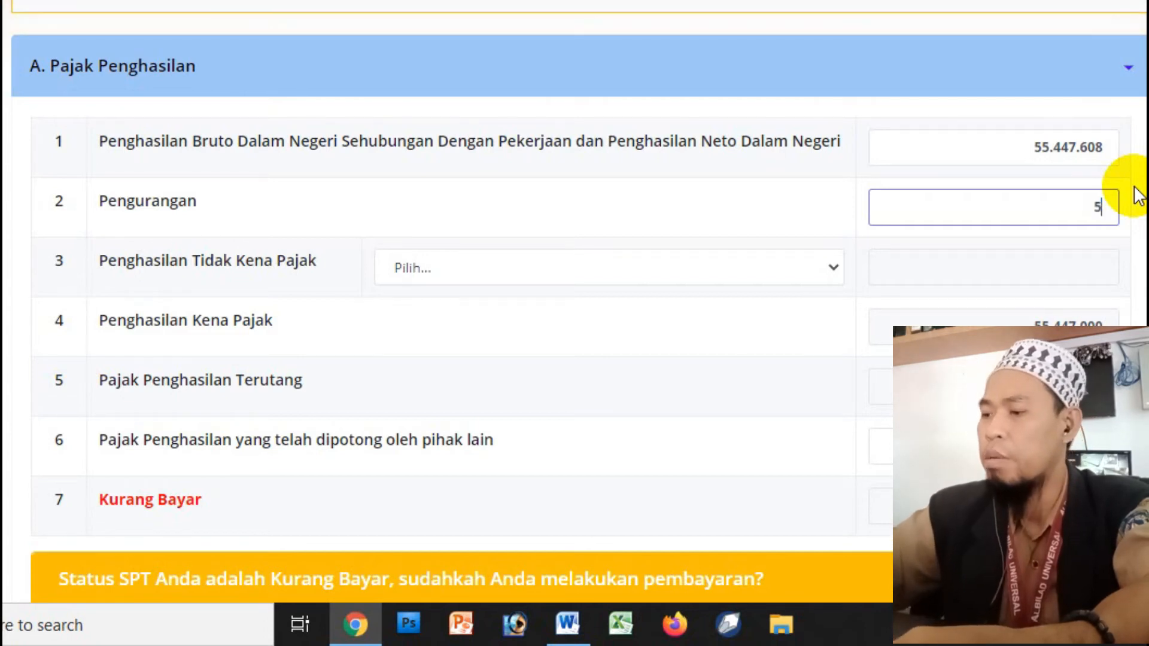
pyautogui.write('.159.')
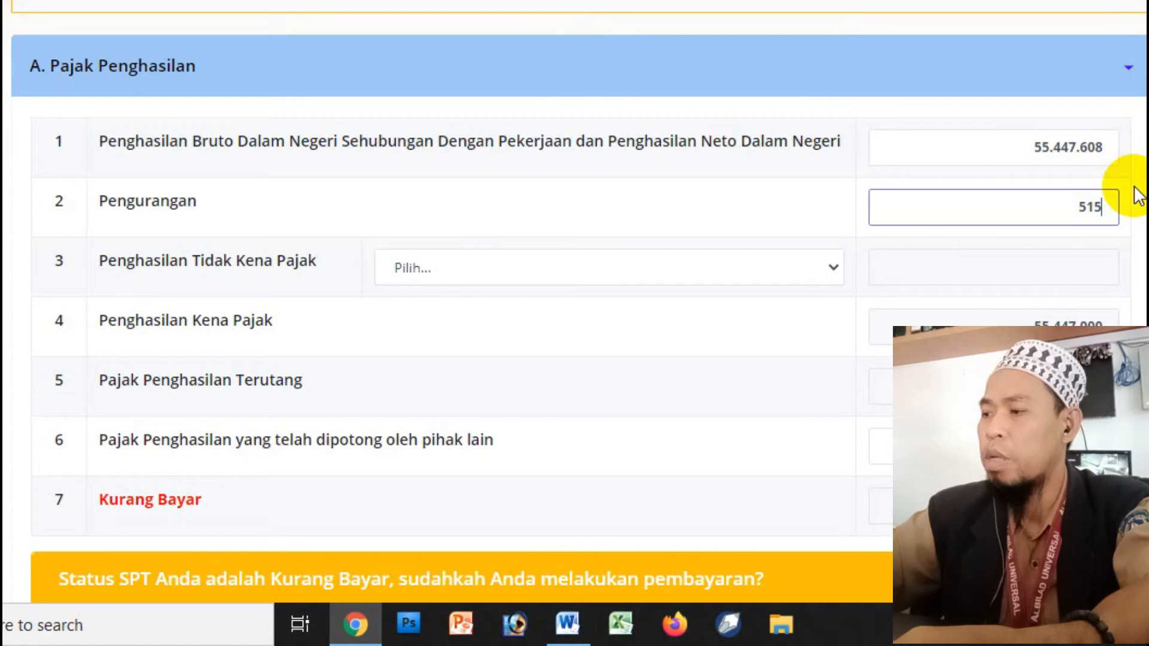
pyautogui.write('241')
pyautogui.click(366, 202)
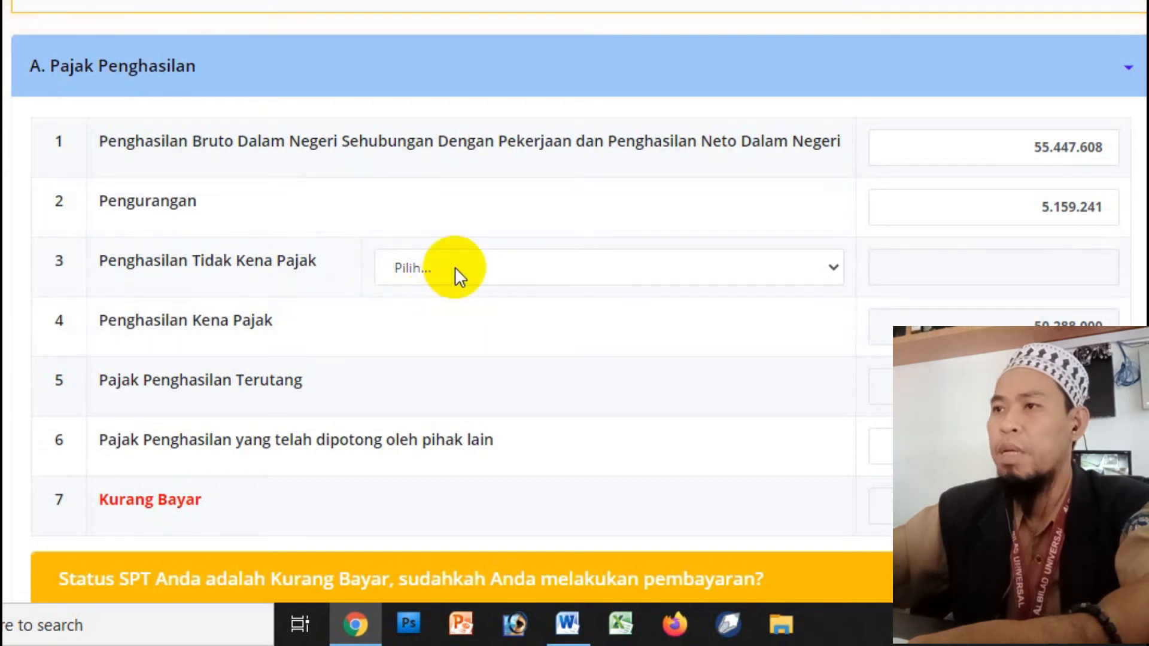
# - Change the PTKP status from K/1 to TK/0 Tidak Kawin Tidak Ada Tanggungan (54.000.000)
pyautogui.click(497, 267)
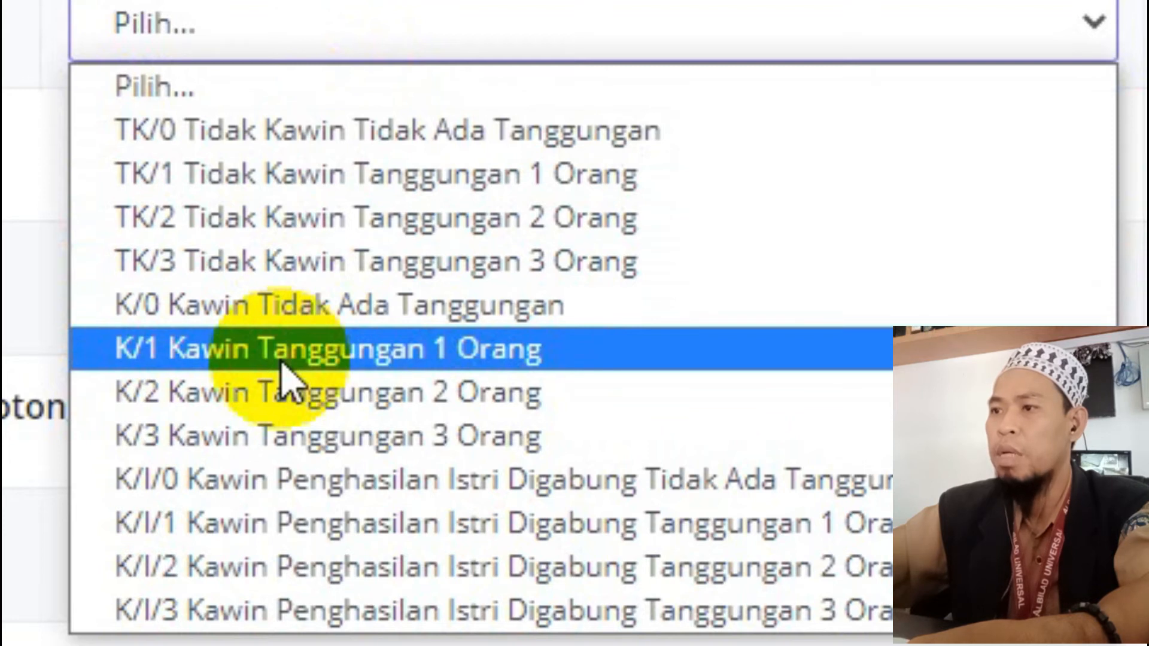
pyautogui.click(281, 362)
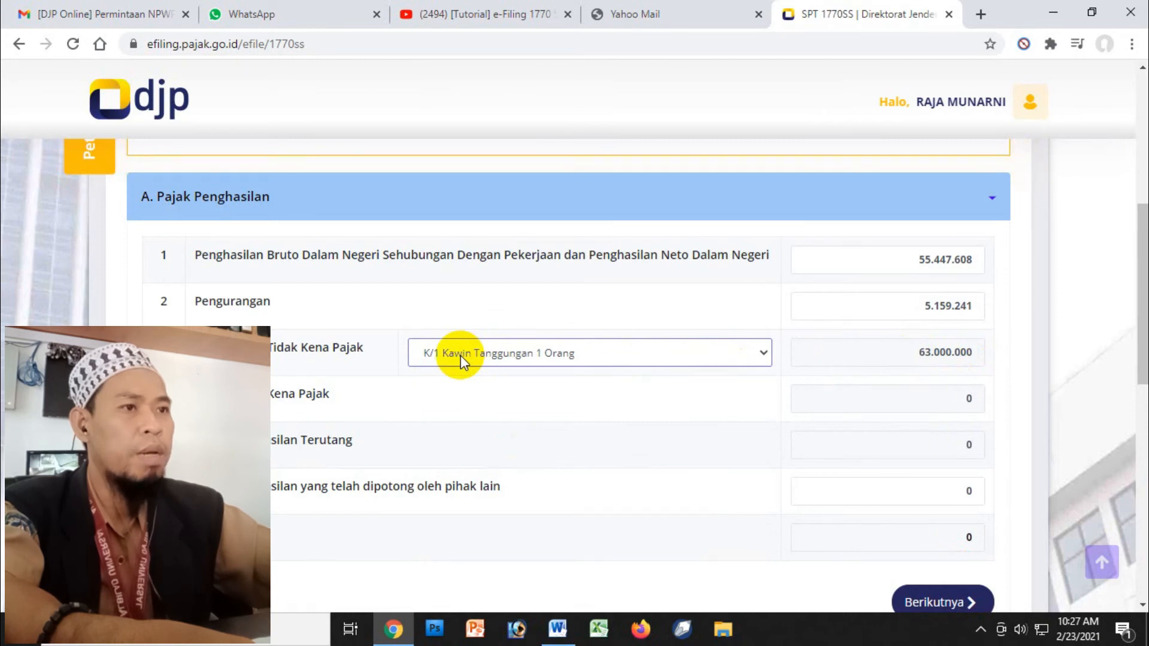
pyautogui.moveTo(1138, 343); pyautogui.dragTo(1137, 366)
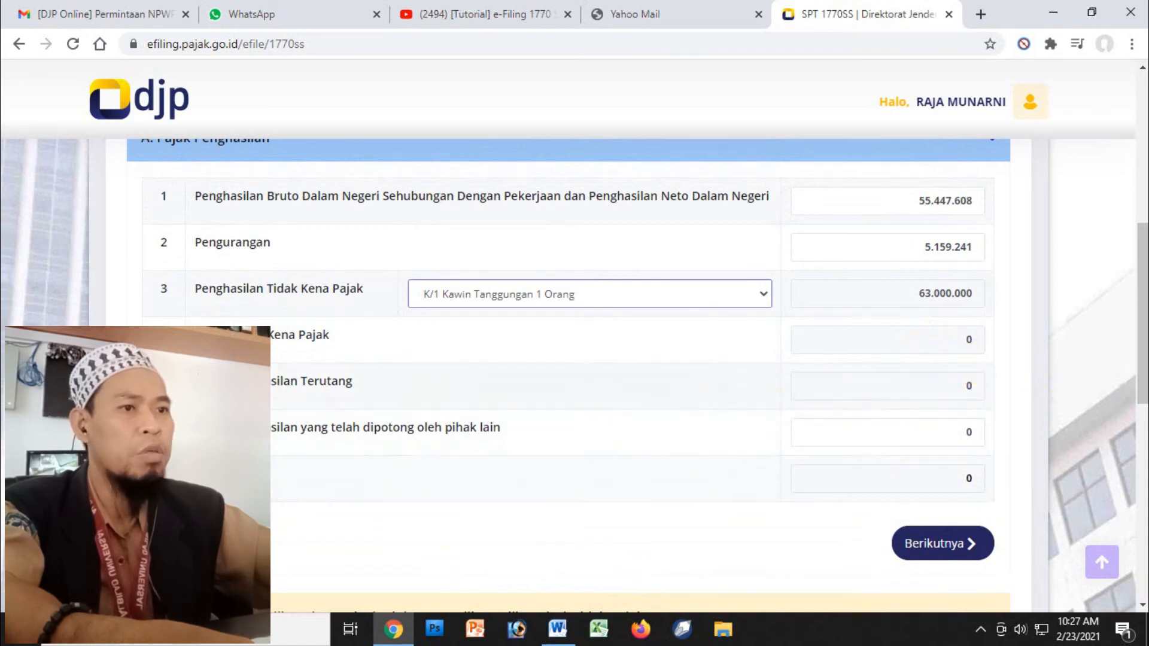
pyautogui.moveTo(1143, 375); pyautogui.dragTo(1144, 366)
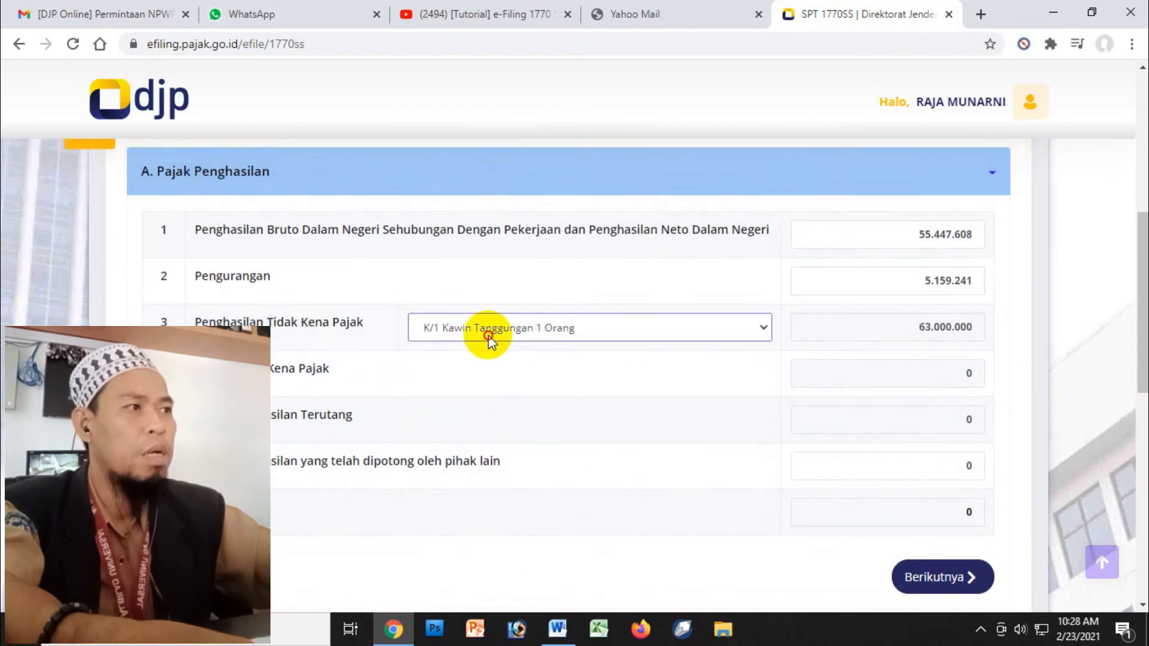
pyautogui.click(489, 338)
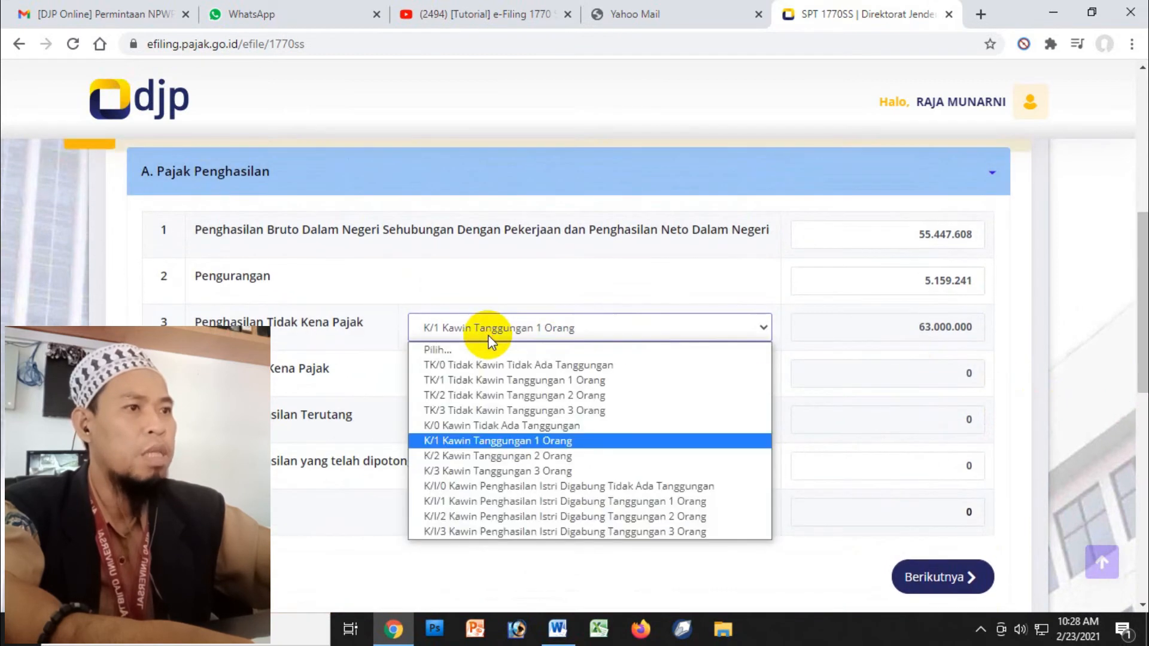
pyautogui.click(479, 366)
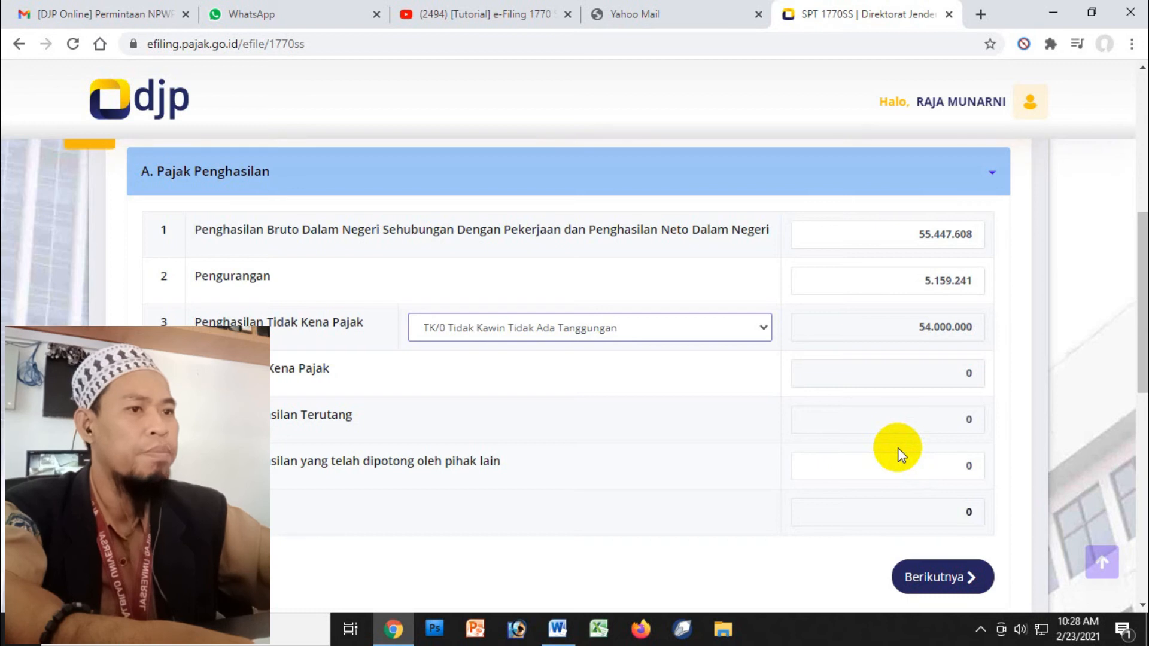
pyautogui.scroll(-1, 1139, 314)
pyautogui.scroll(2, 1140, 299)
pyautogui.scroll(-3, 1137, 284)
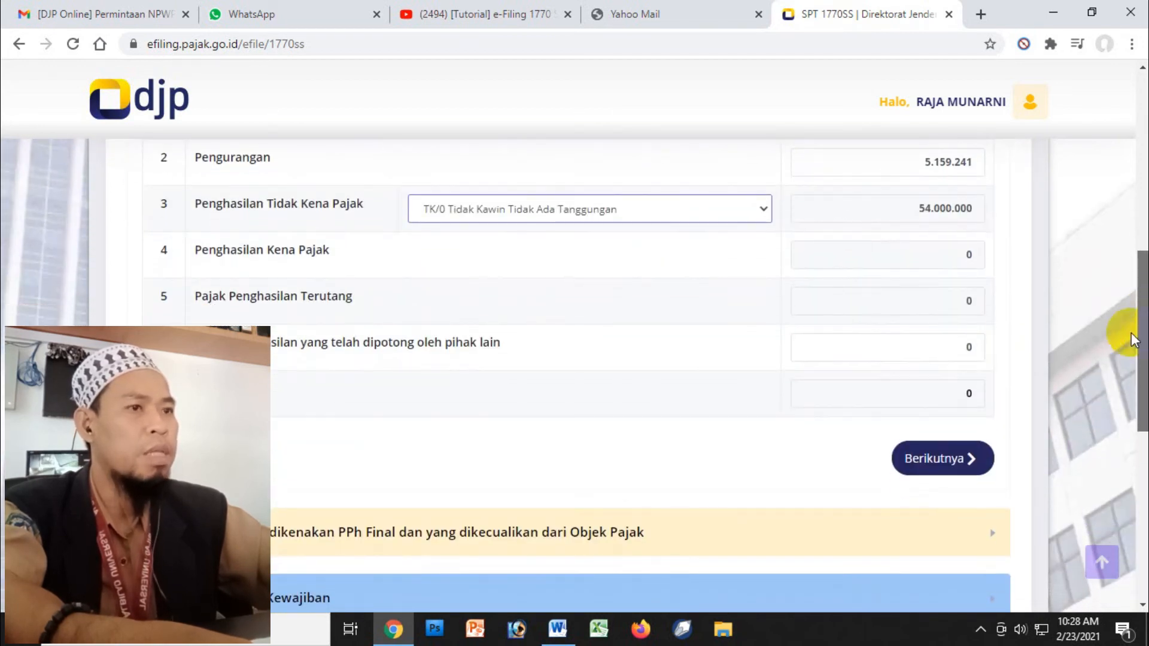
pyautogui.click(936, 466)
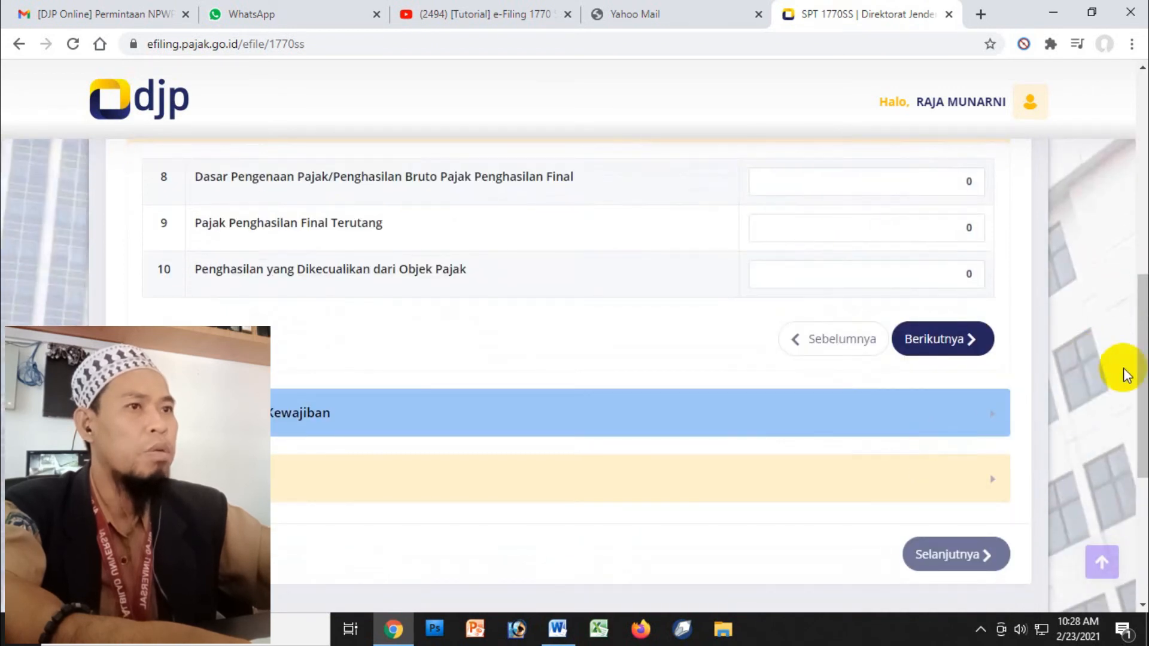
# - Advance from Part B to Part C, Daftar Harta dan Kewajiban
pyautogui.moveTo(1143, 359); pyautogui.dragTo(1144, 319)
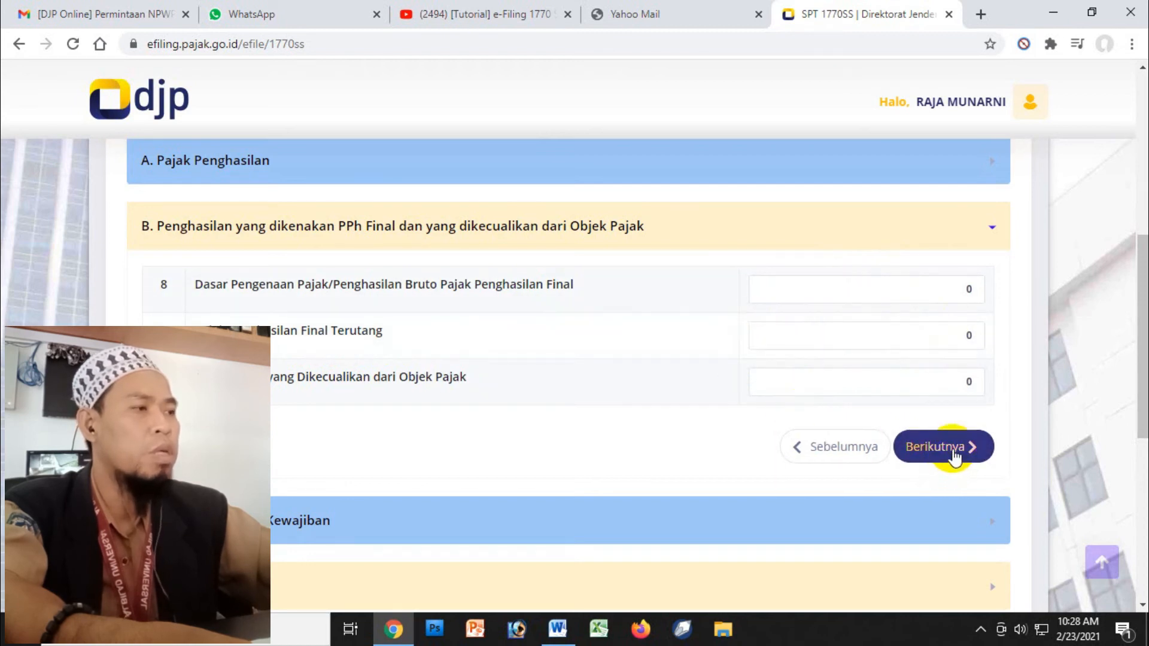
pyautogui.click(952, 449)
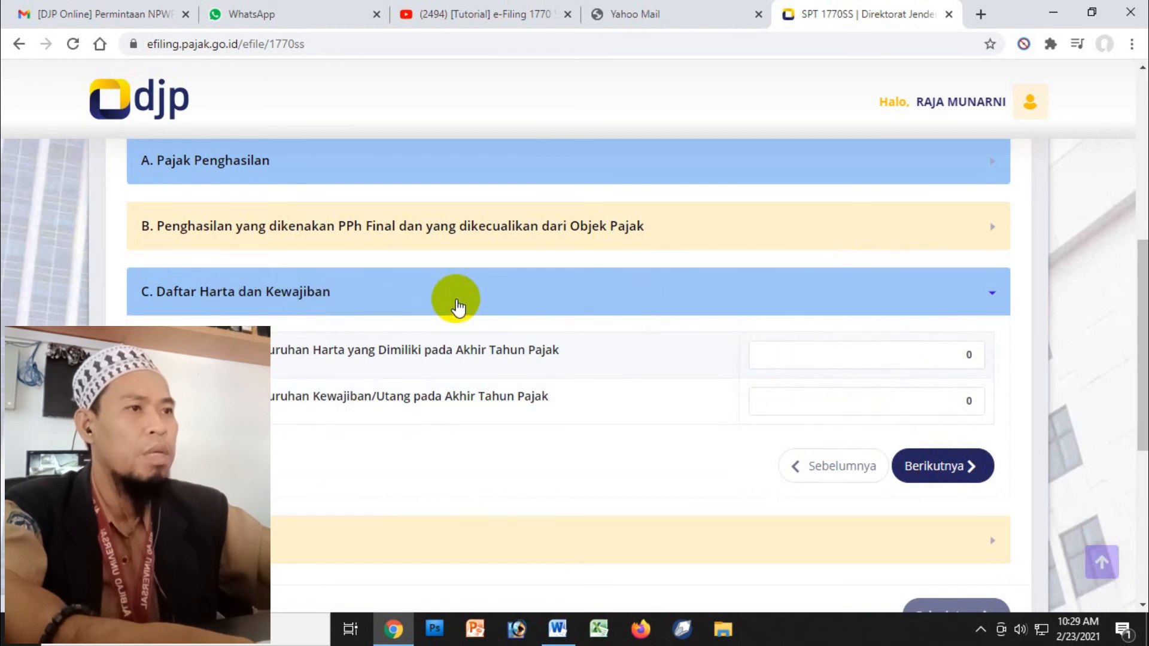
# - Enter total assets 30.000.000 and total liabilities 5.000.000 in Part C
pyautogui.moveTo(1141, 383); pyautogui.dragTo(1140, 407)
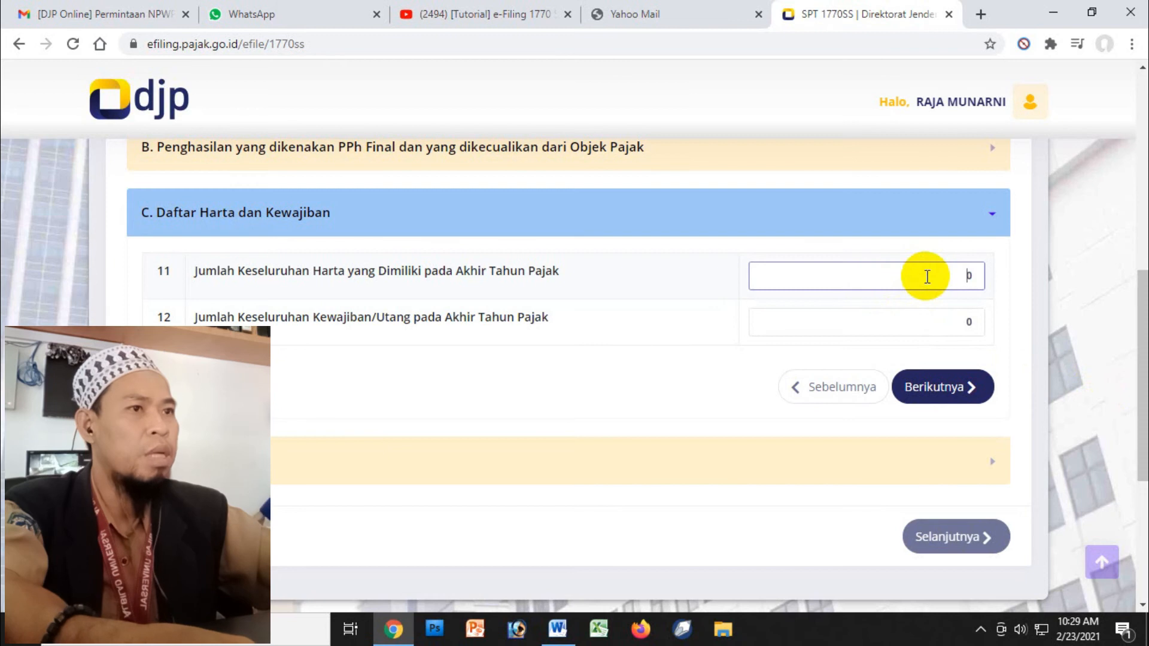
pyautogui.doubleClick(969, 275)
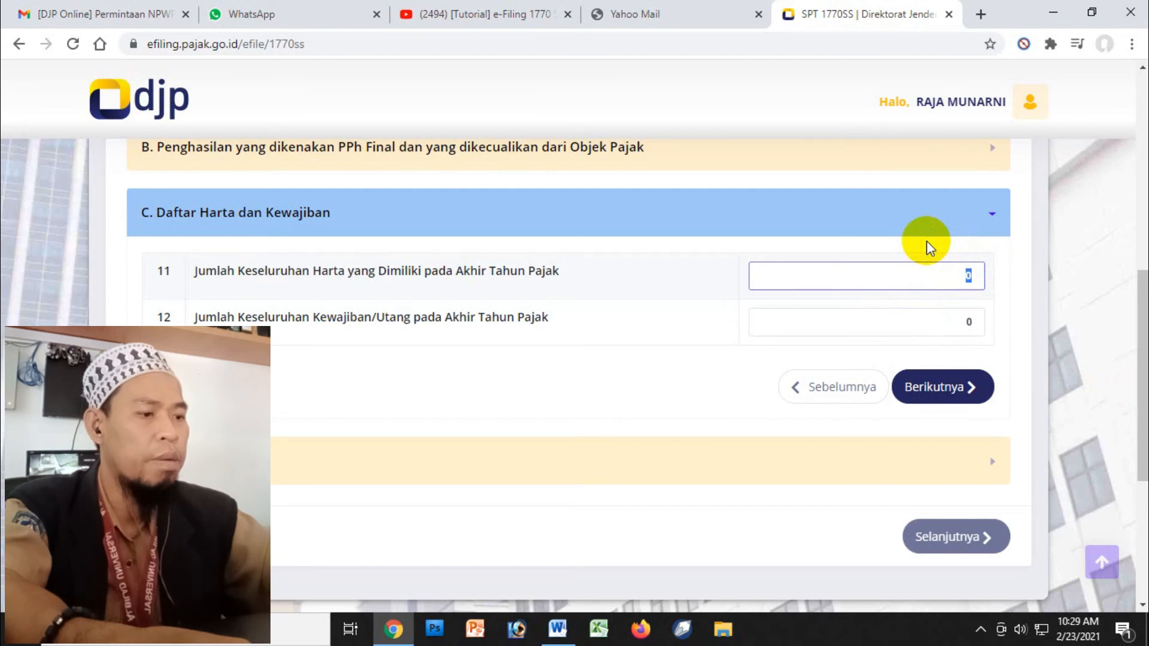
pyautogui.write('30.000.000')
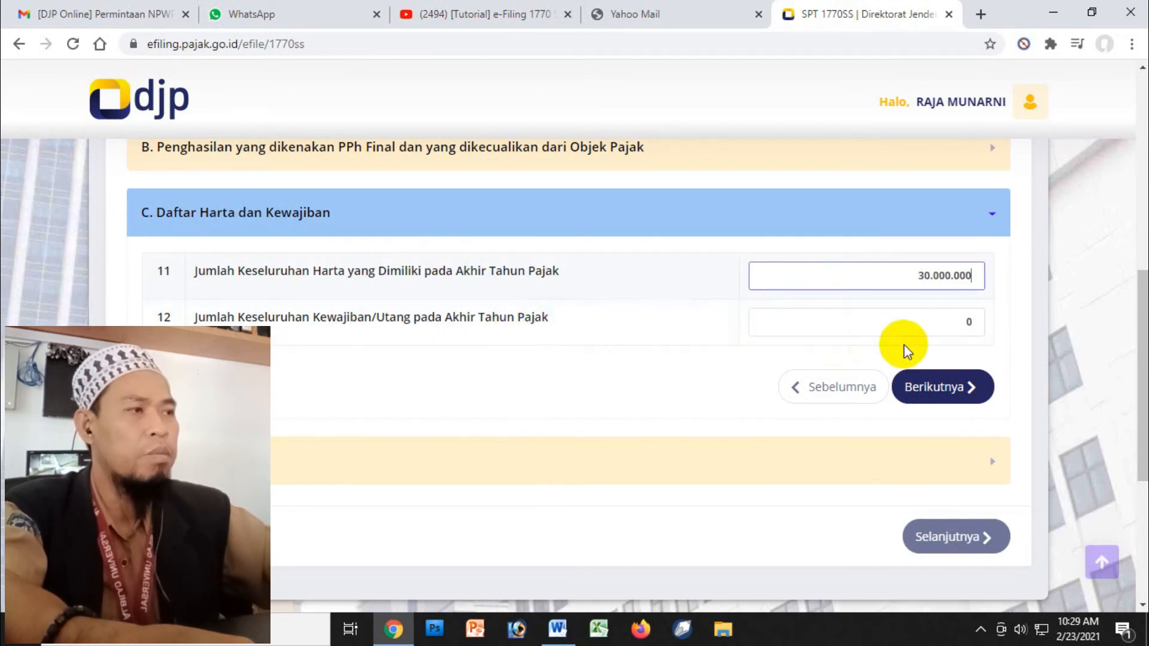
pyautogui.click(969, 321)
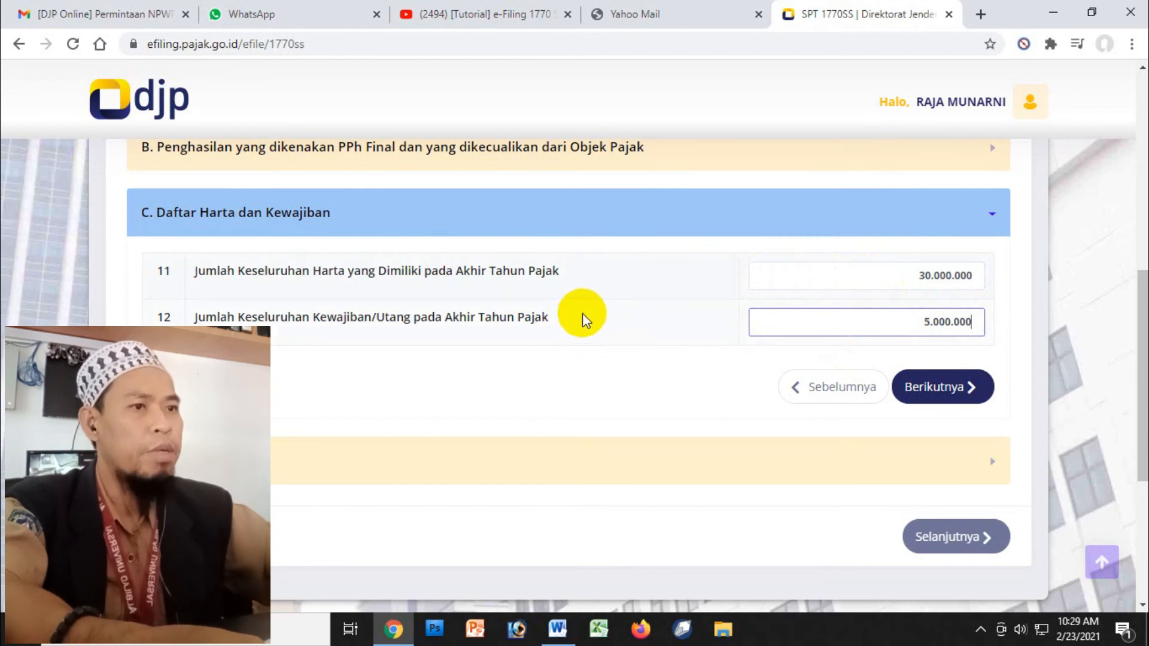
pyautogui.click(952, 395)
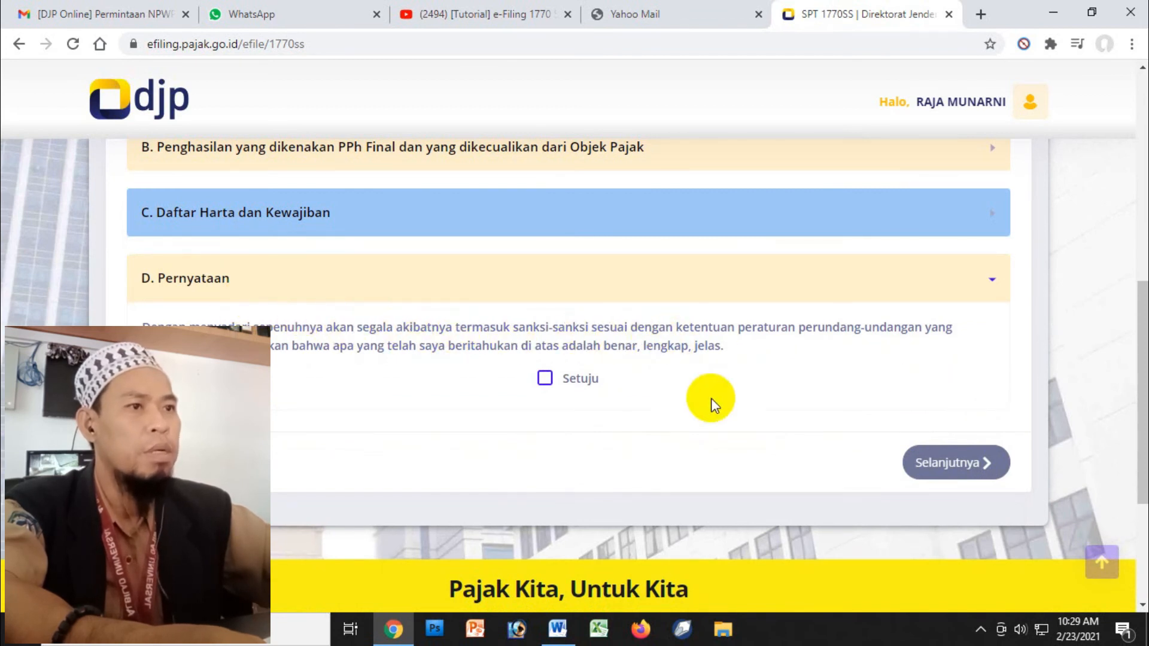
# - Accept the Setuju declaration and bring up the verification-code delivery choice on the submission page
pyautogui.click(545, 380)
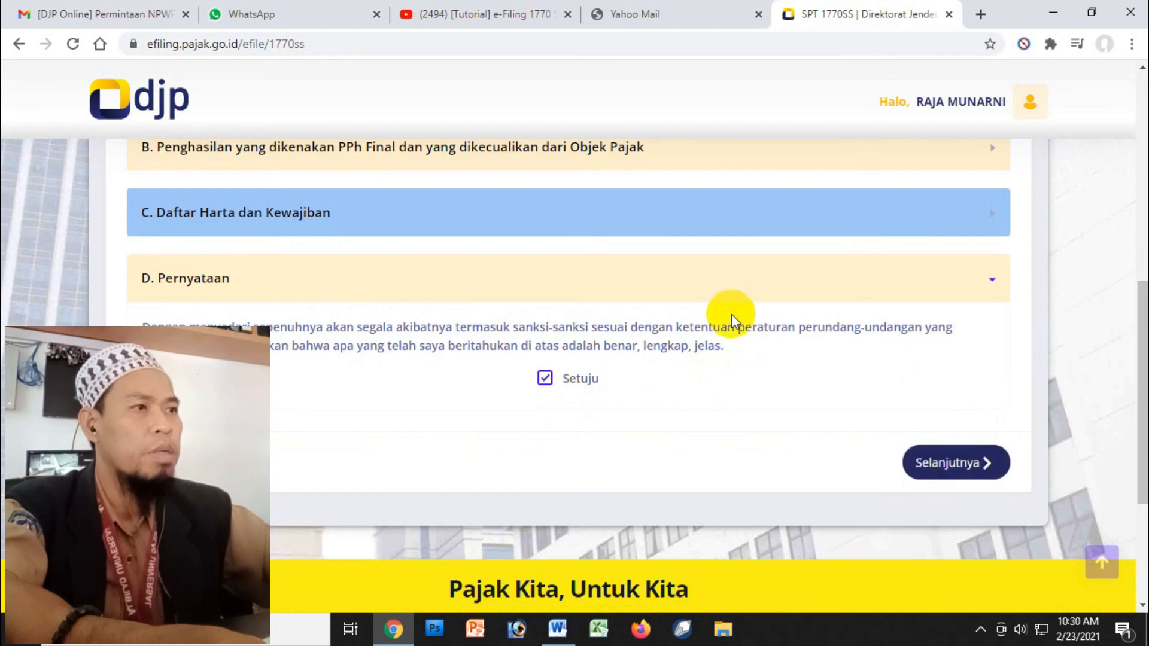
pyautogui.click(938, 466)
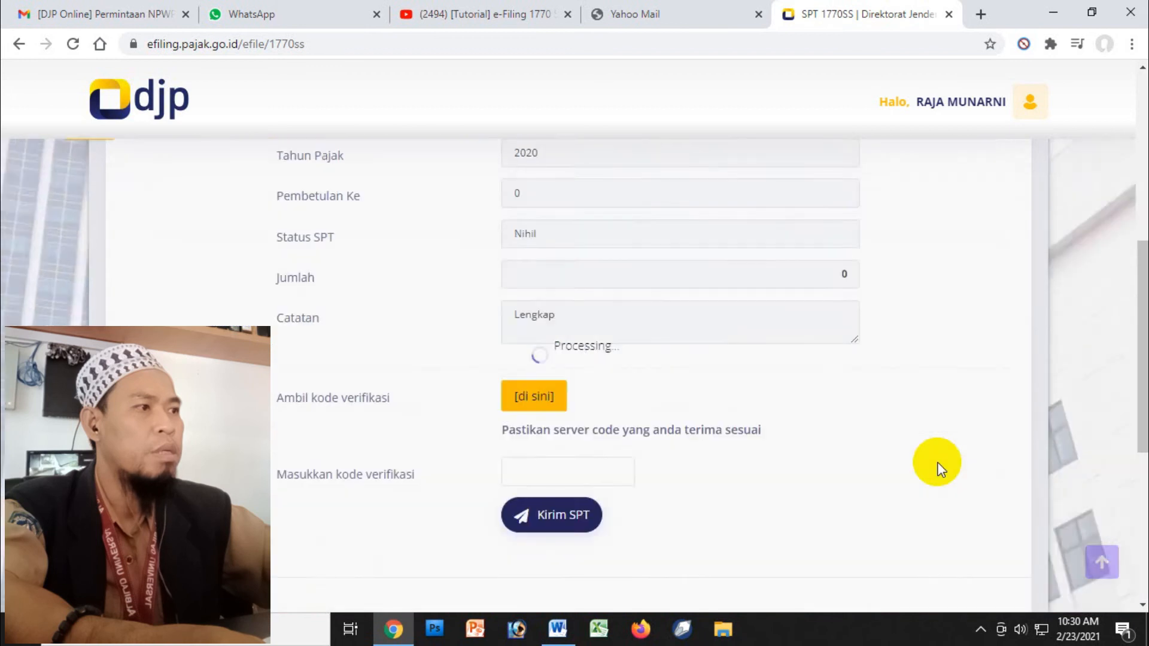
pyautogui.moveTo(1131, 213); pyautogui.dragTo(1121, 380)
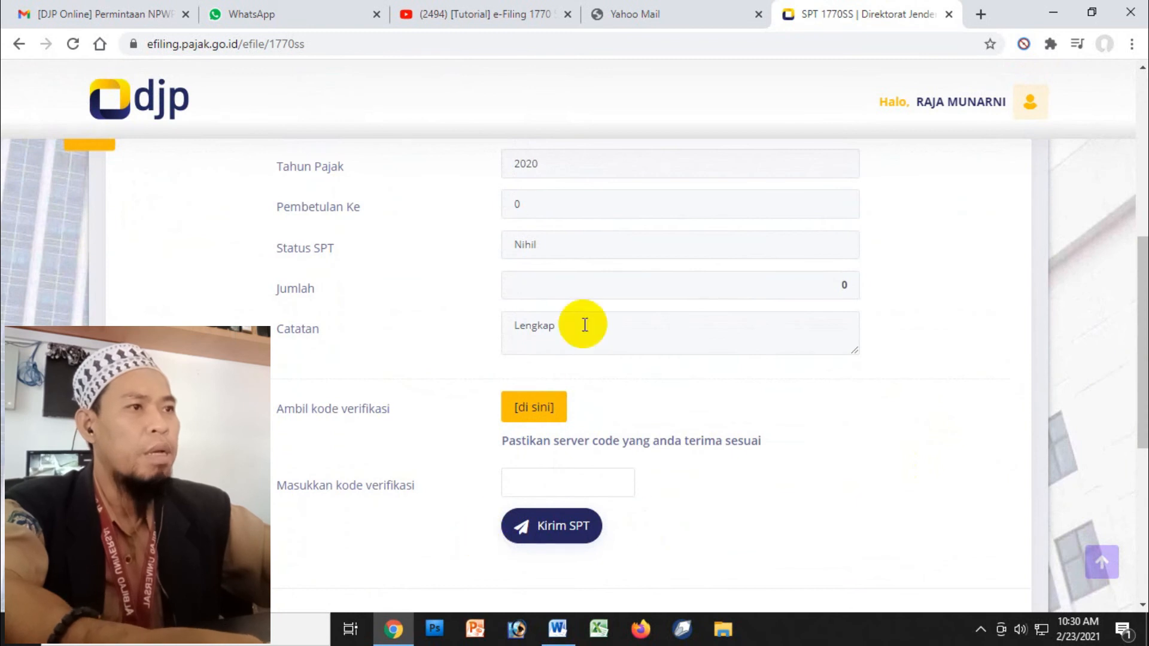
pyautogui.click(555, 397)
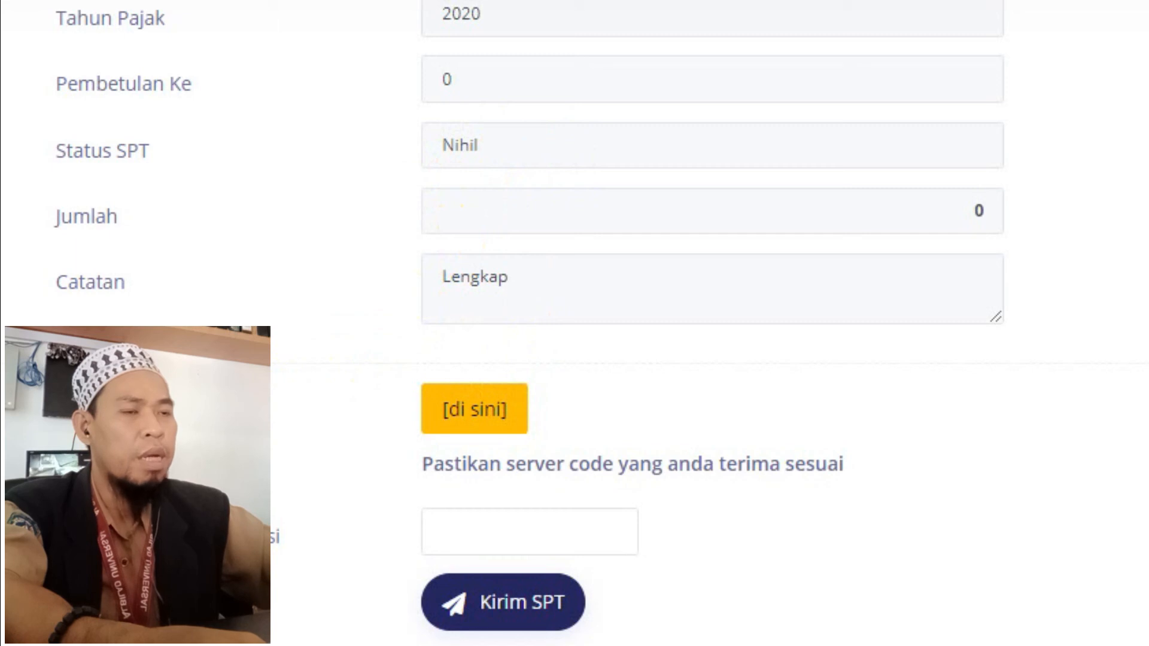
pyautogui.click(476, 417)
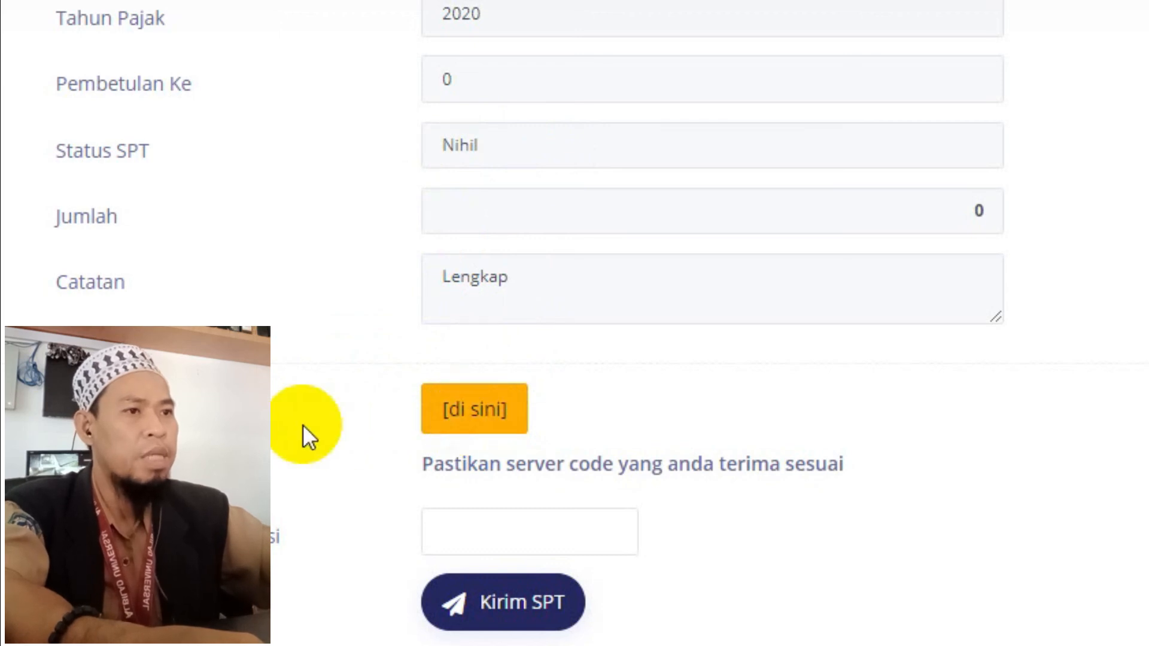
pyautogui.click(473, 415)
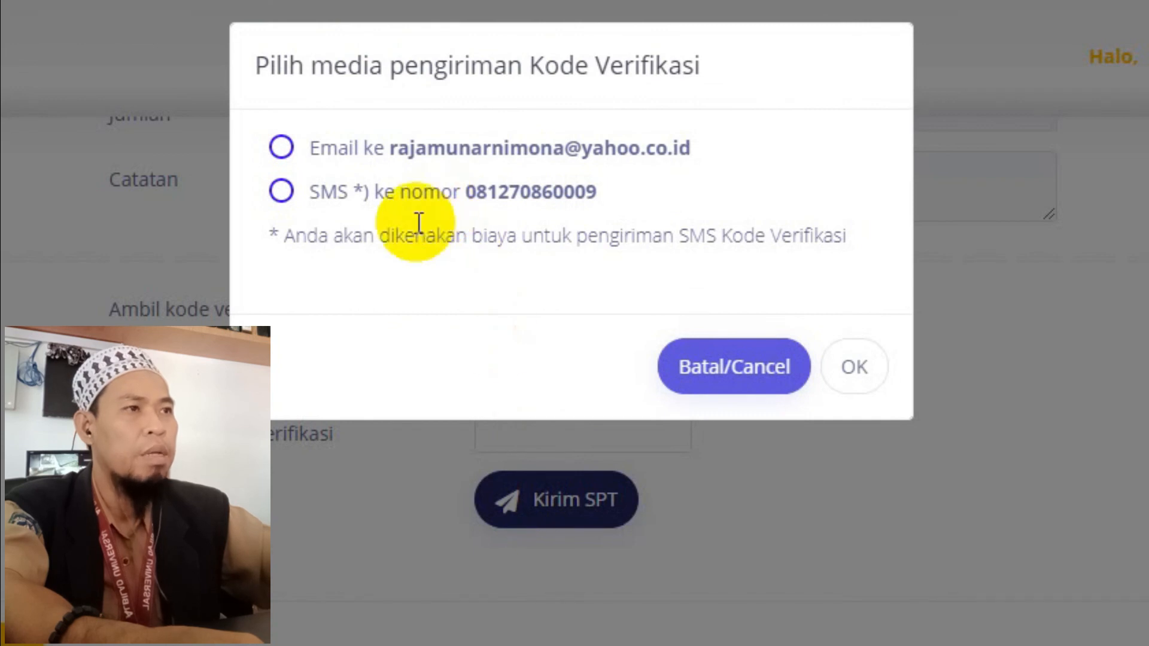
# - Have the verification code sent by Email, retrying after the first request fails
pyautogui.click(292, 149)
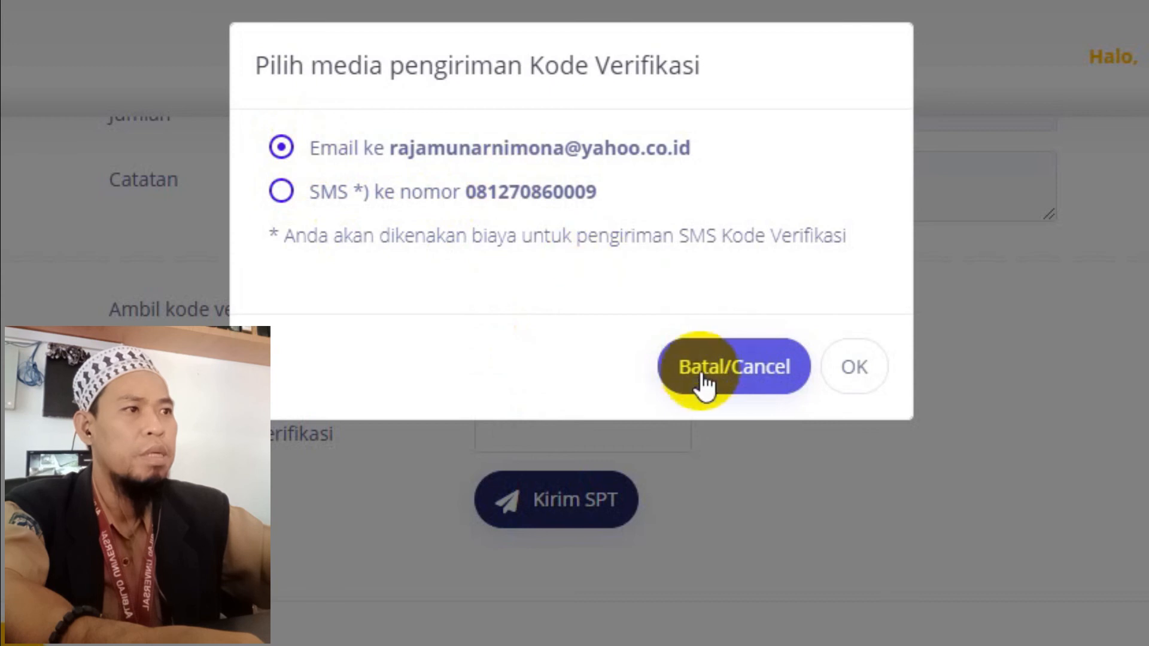
pyautogui.click(848, 369)
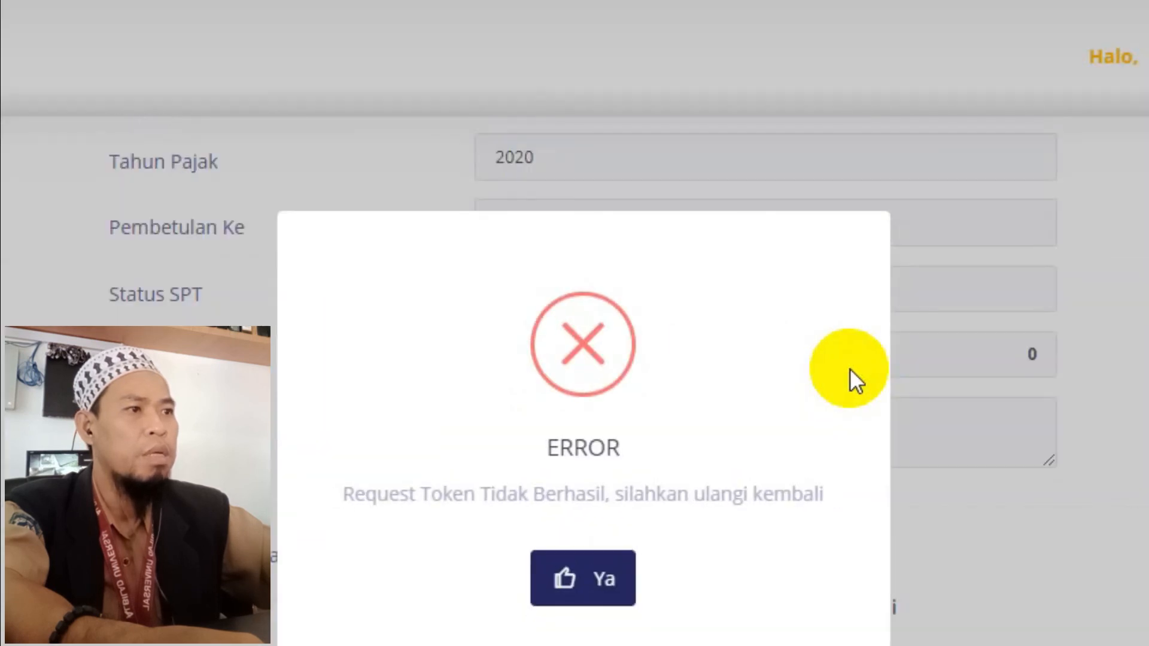
pyautogui.click(583, 582)
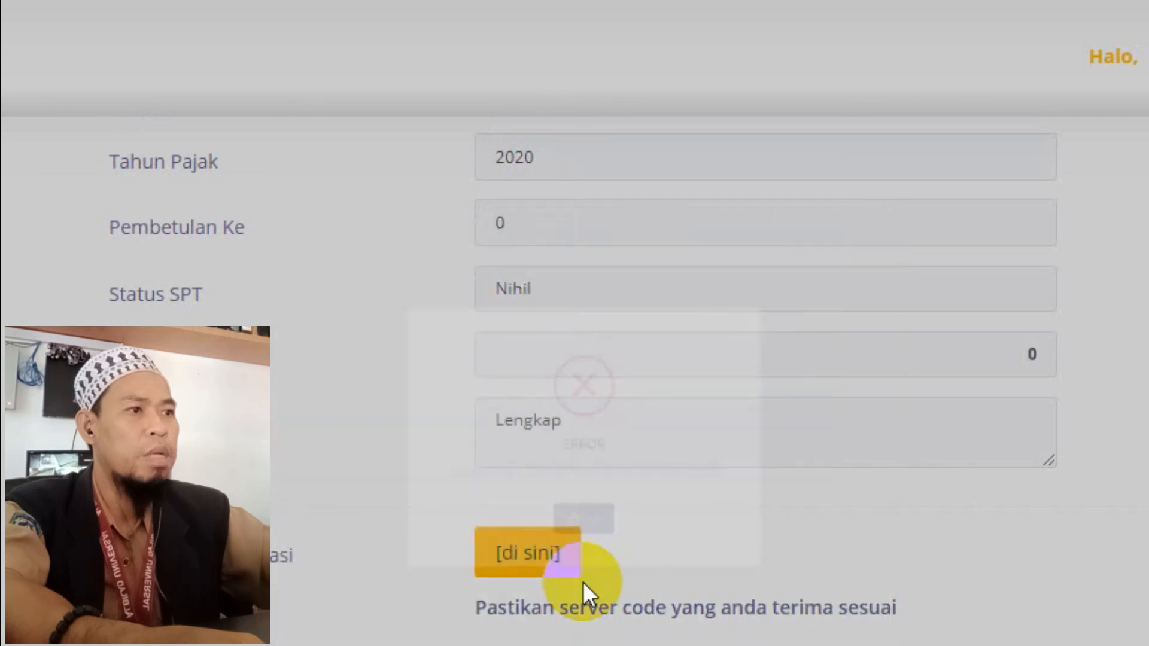
pyautogui.click(538, 567)
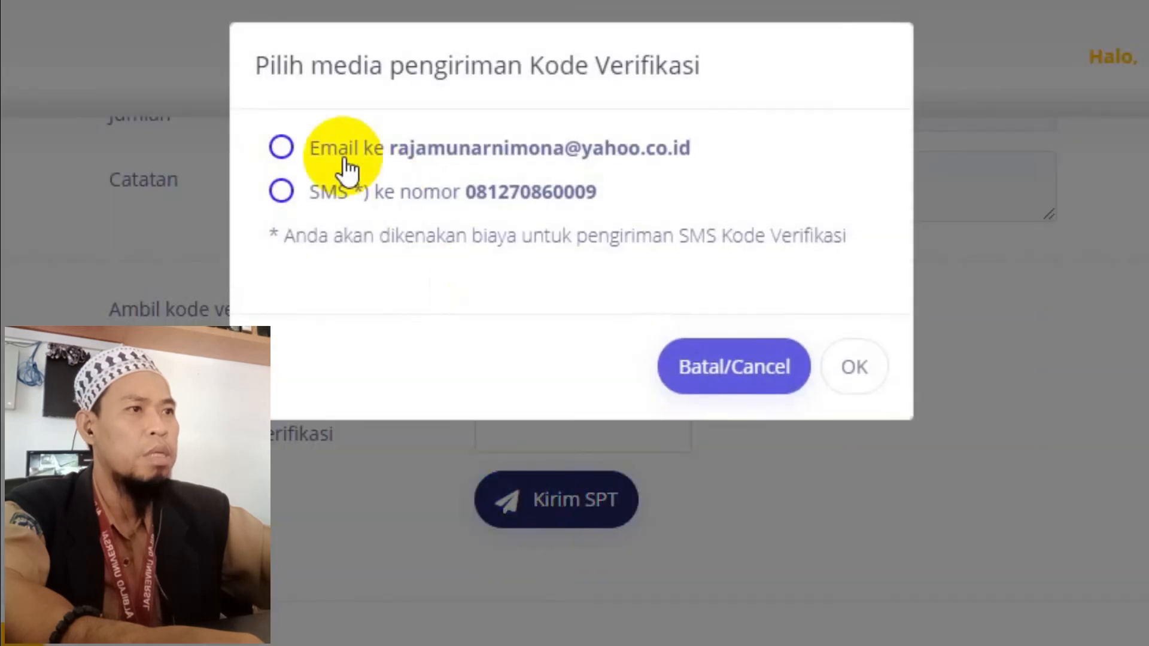
pyautogui.click(282, 150)
pyautogui.click(846, 380)
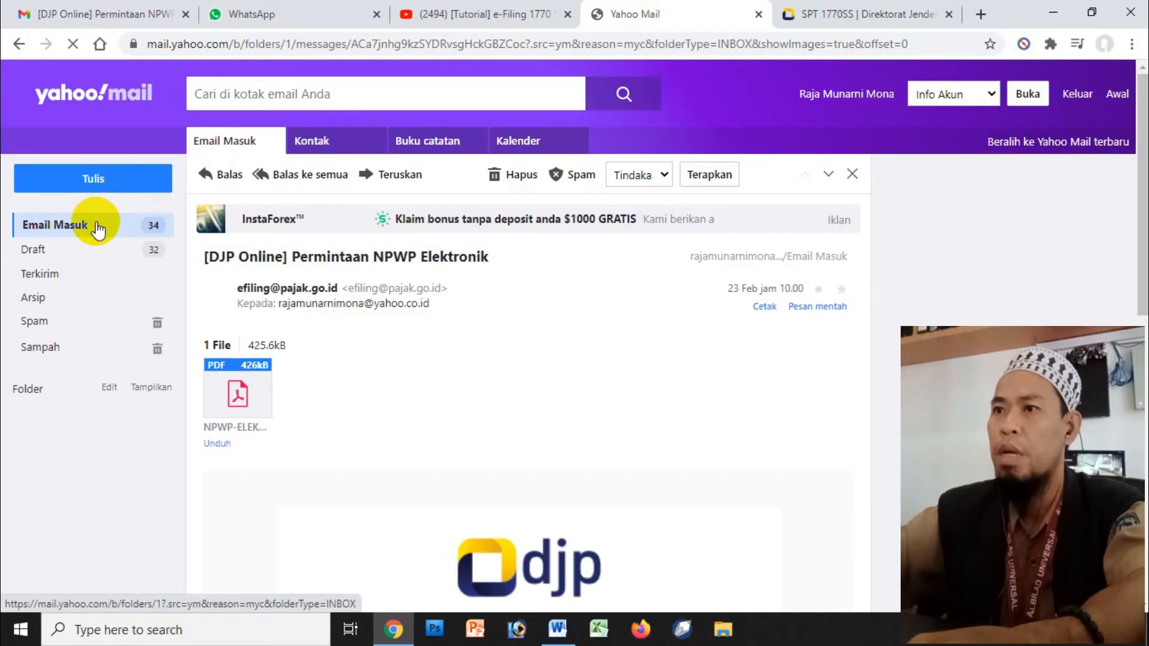
pyautogui.click(98, 227)
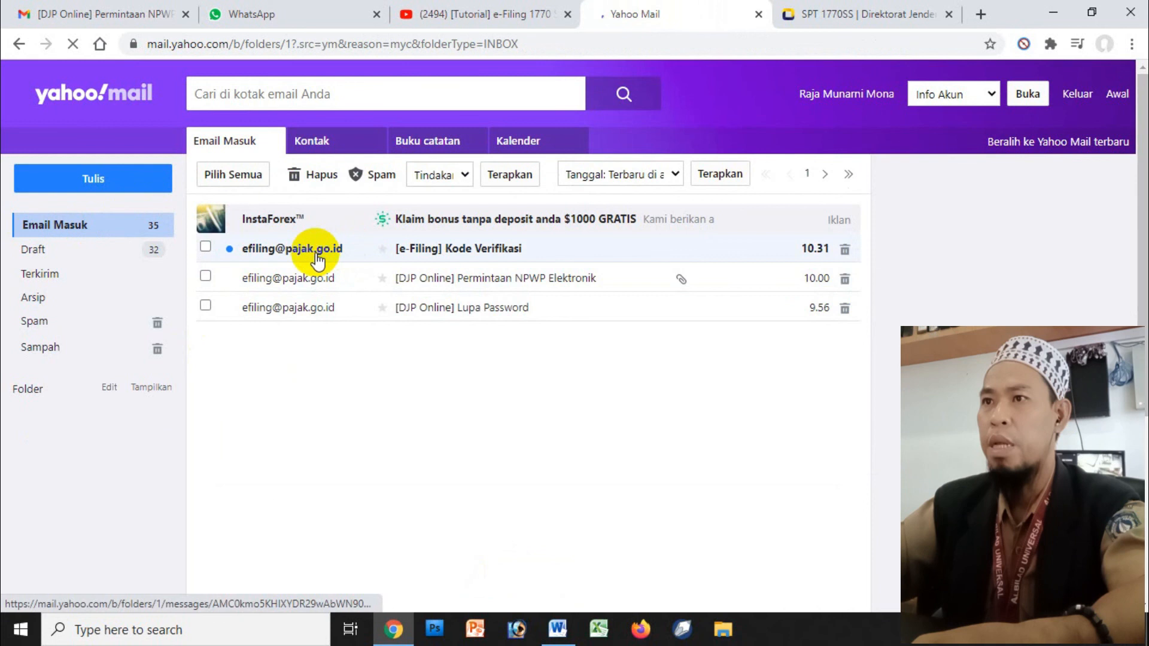
# - Copy the code from the [e-Filing] Kode Verifikasi email into DJP's verification code field
pyautogui.click(462, 256)
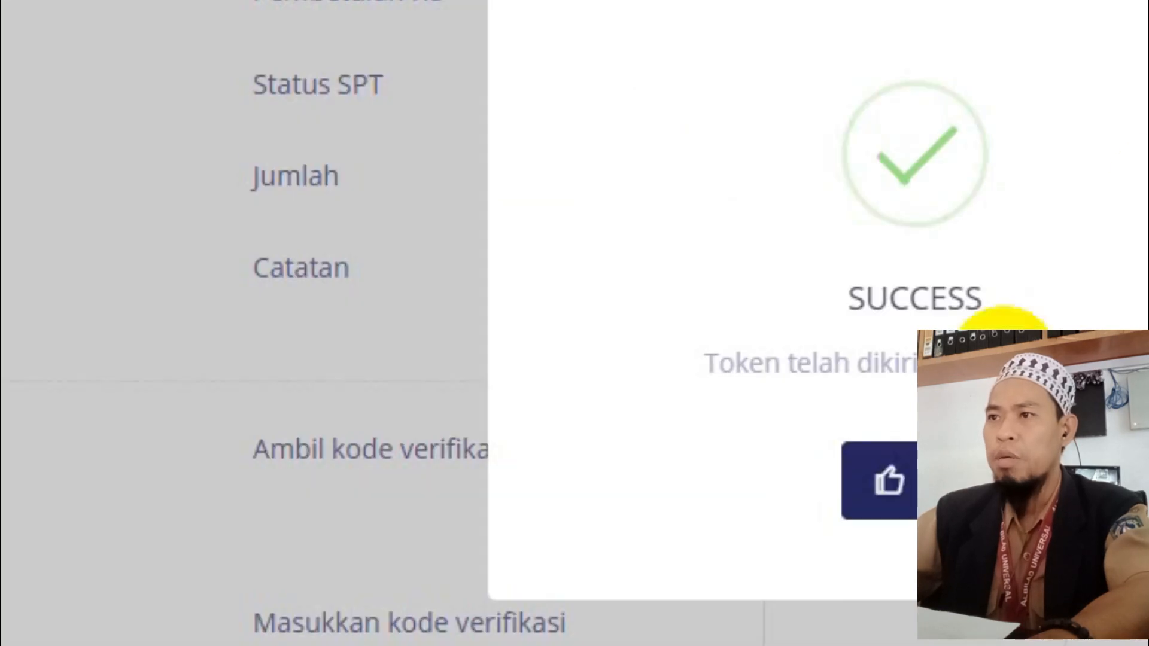
pyautogui.click(897, 508)
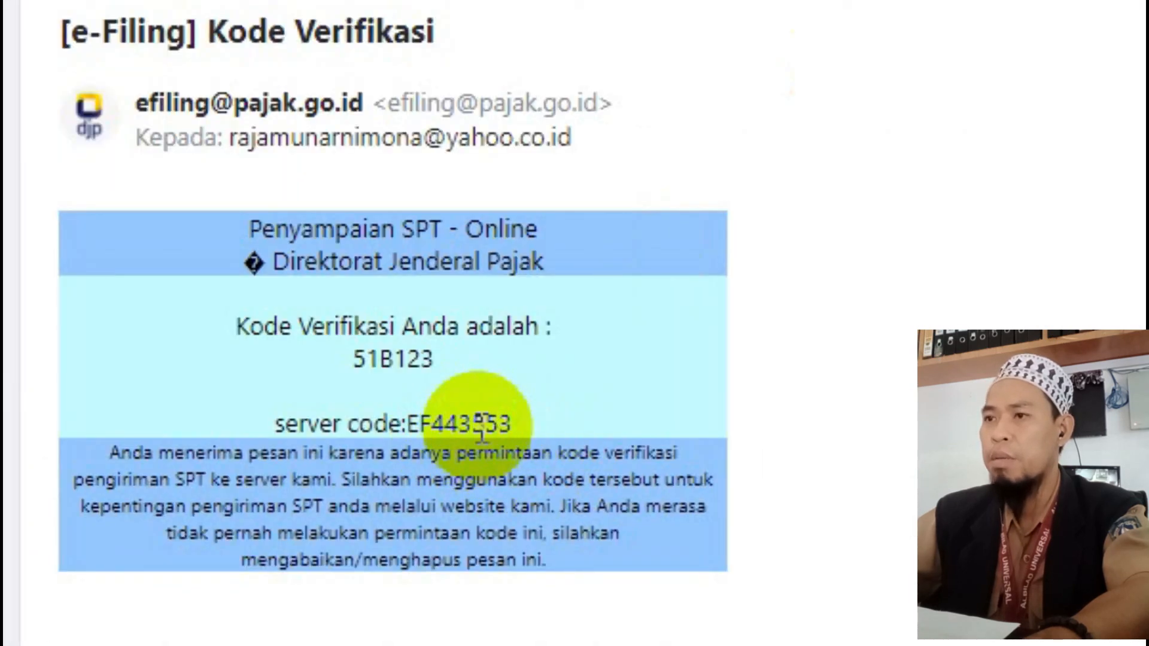
pyautogui.moveTo(479, 423); pyautogui.dragTo(501, 421)
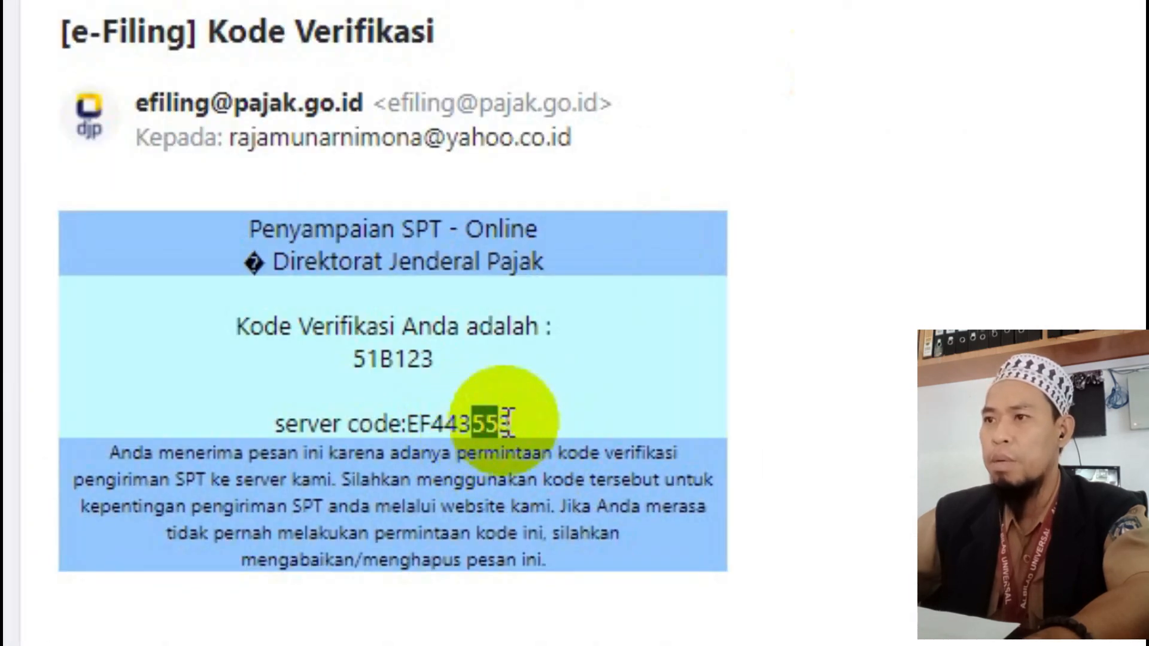
pyautogui.click(570, 418)
pyautogui.moveTo(359, 371); pyautogui.dragTo(436, 371)
pyautogui.hotkey('ctrl', 'c')
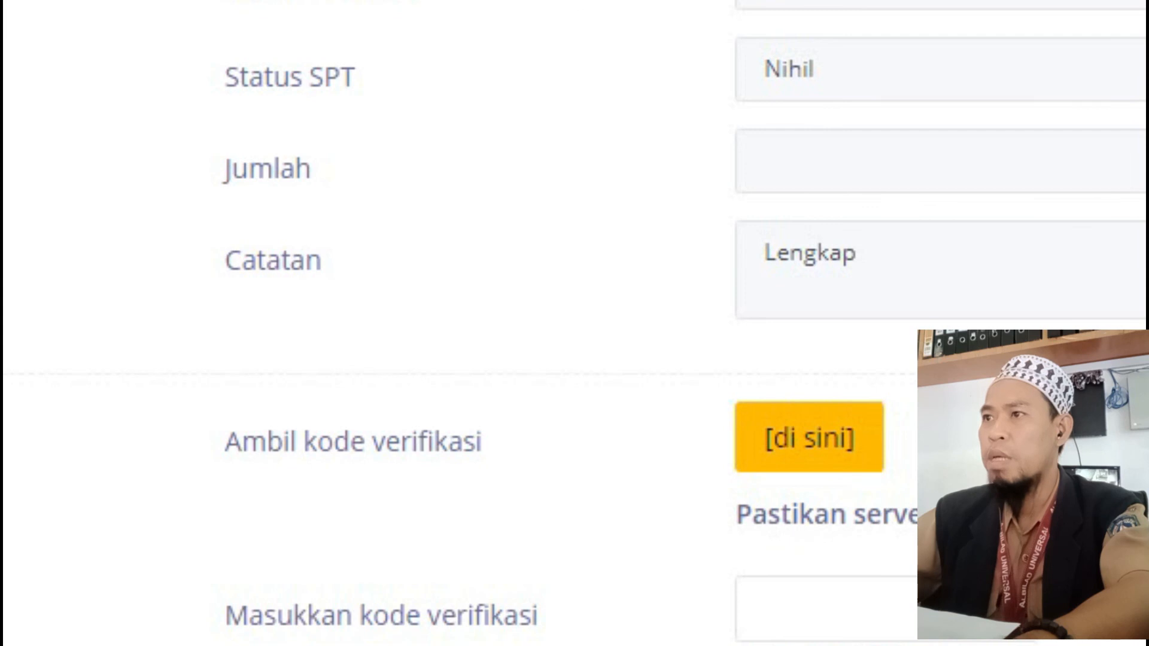
pyautogui.click(782, 608)
# - Paste the verification code, send the 2020 SPT via Kirim SPT, and rate it Puas
pyautogui.hotkey('ctrl', 'v')
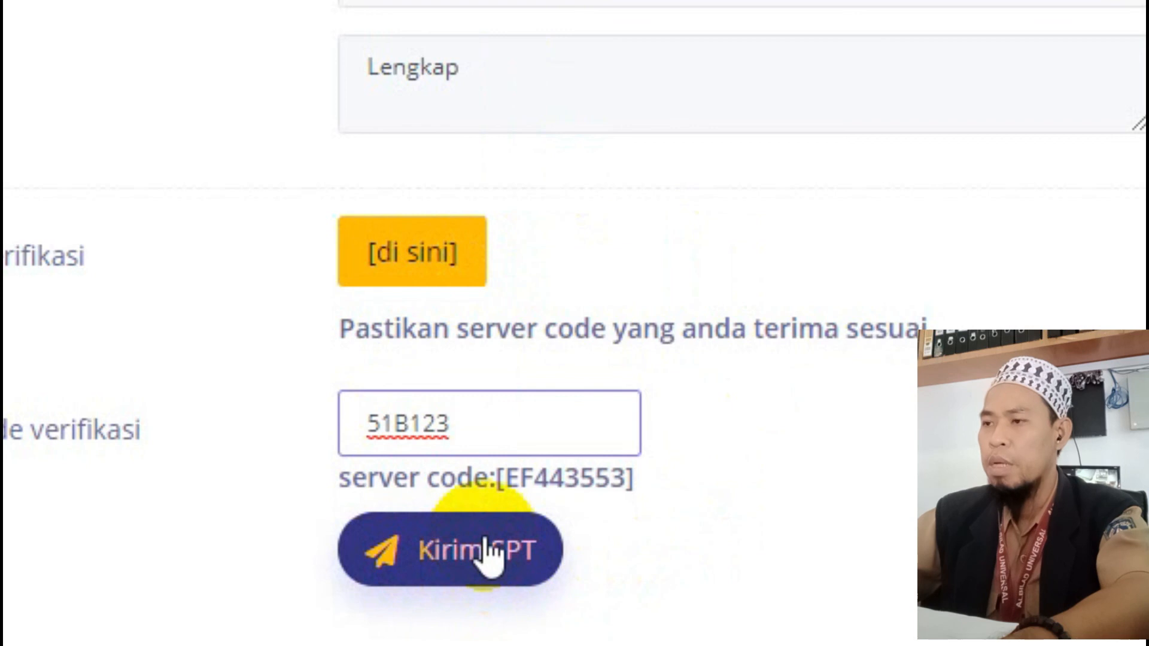
pyautogui.click(467, 557)
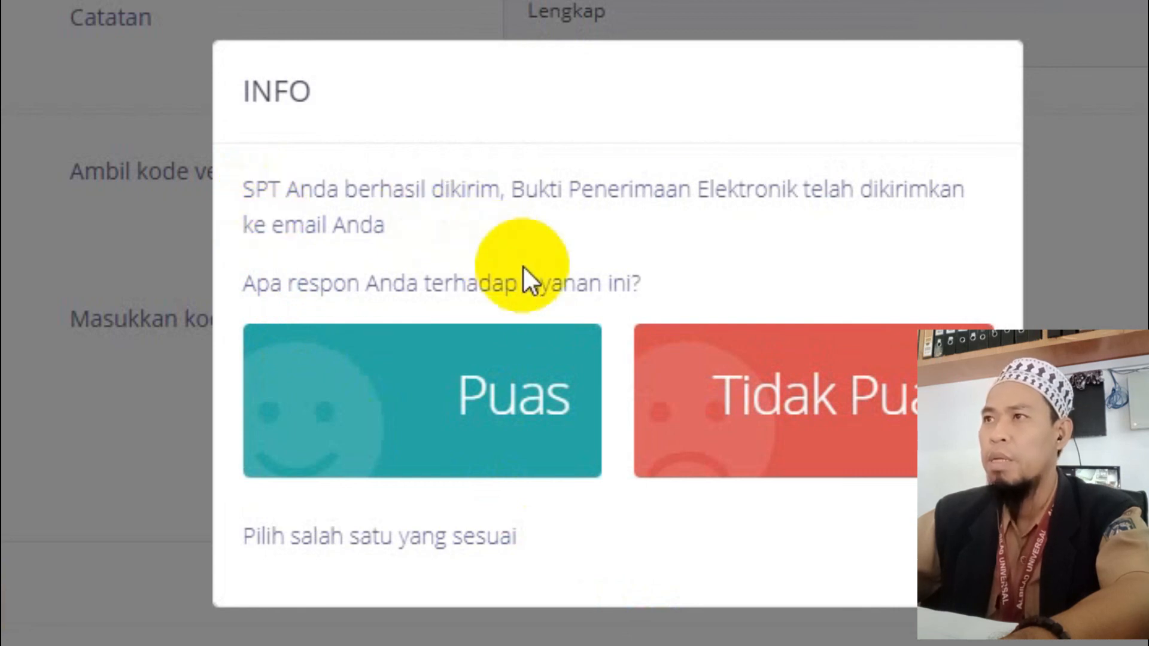
pyautogui.click(389, 449)
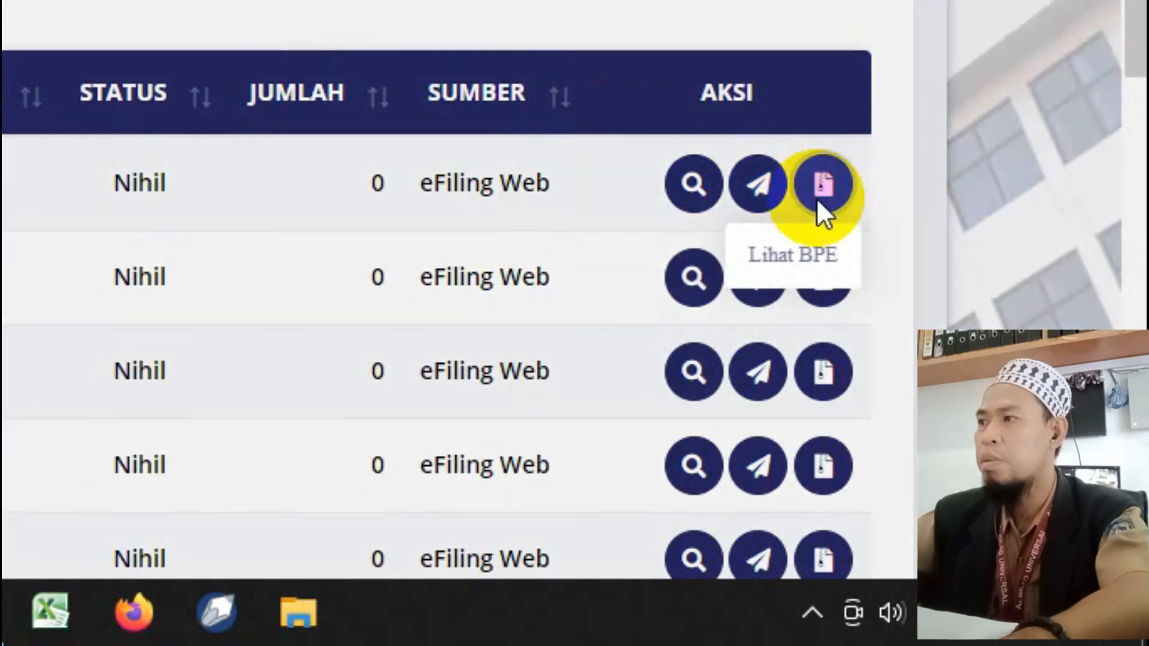
pyautogui.click(818, 200)
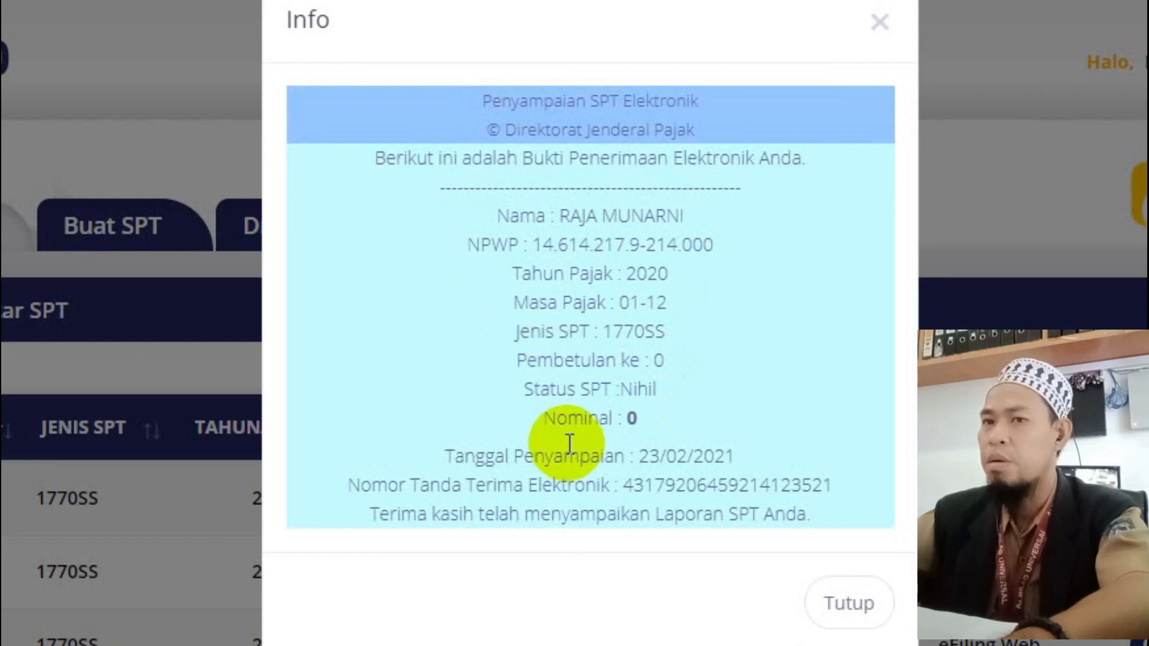
pyautogui.click(833, 621)
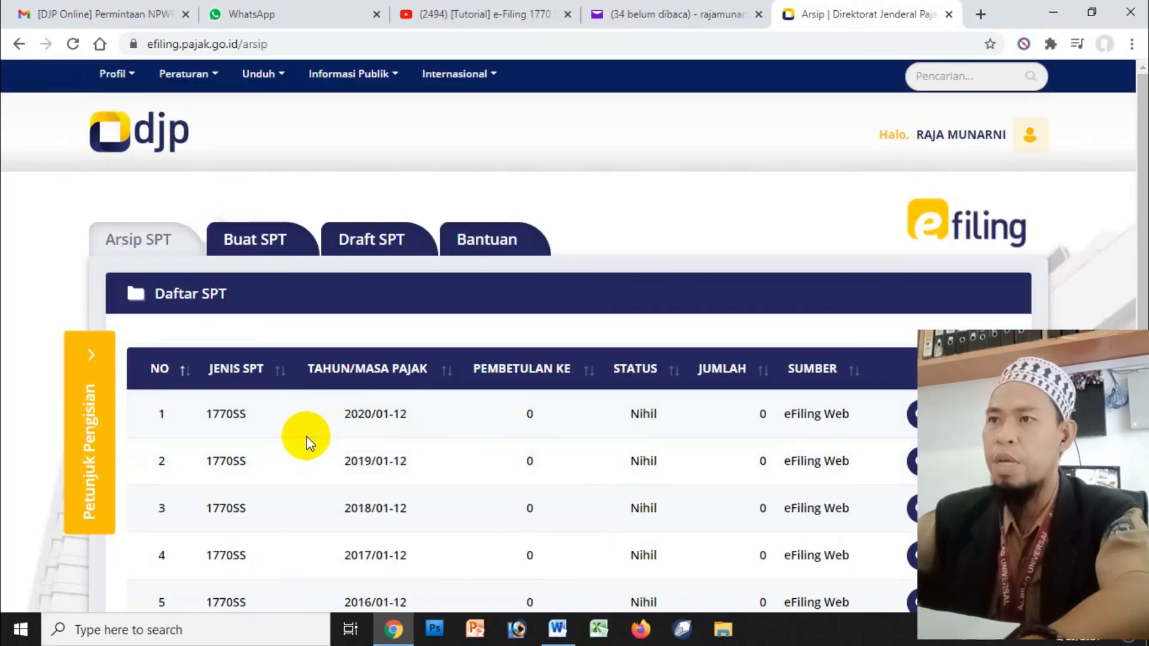